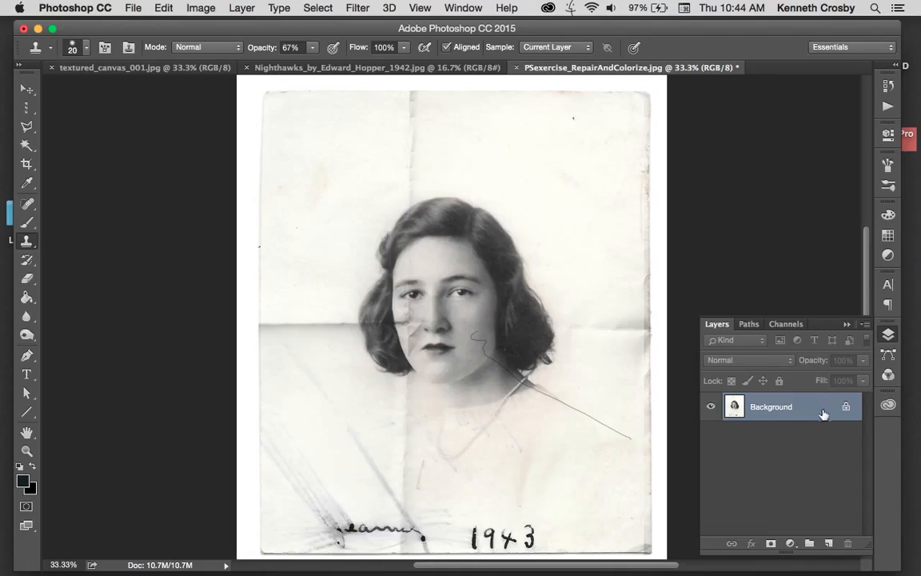
# Step: Duplicate the Background layer and hide the original so that only the copy is visible
pyautogui.moveTo(828, 411); pyautogui.dragTo(835, 544)
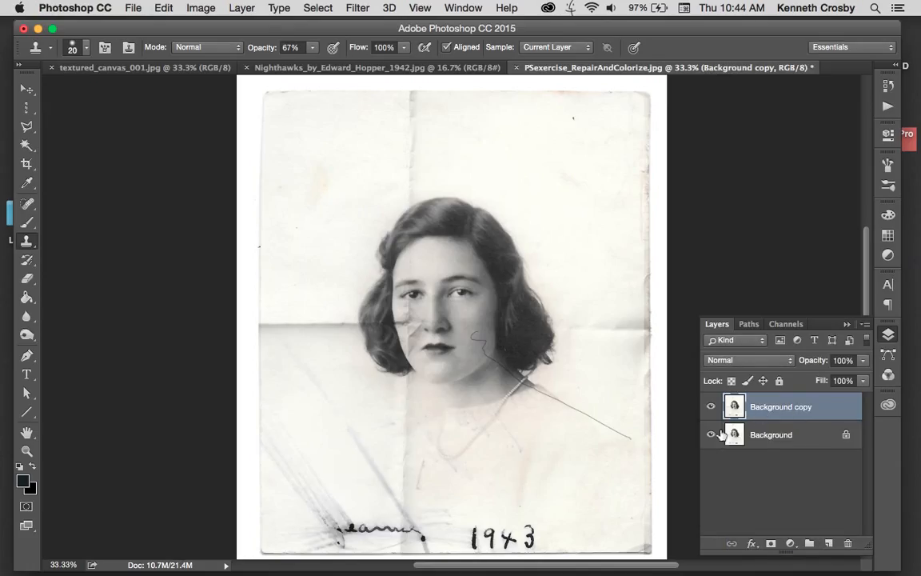
pyautogui.click(711, 408)
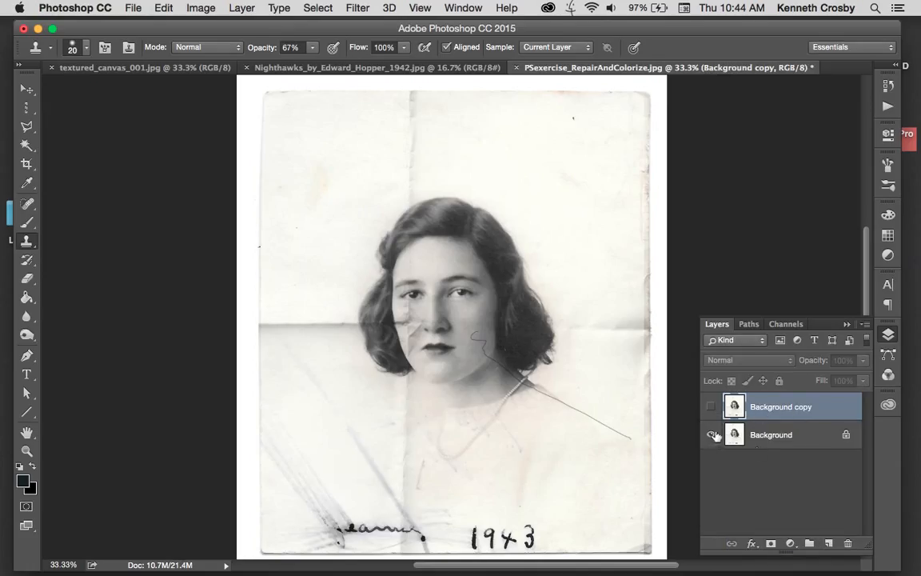
pyautogui.click(711, 435)
pyautogui.click(711, 435)
pyautogui.click(711, 435)
pyautogui.click(711, 435)
pyautogui.click(712, 436)
pyautogui.click(713, 436)
pyautogui.click(710, 407)
pyautogui.click(710, 435)
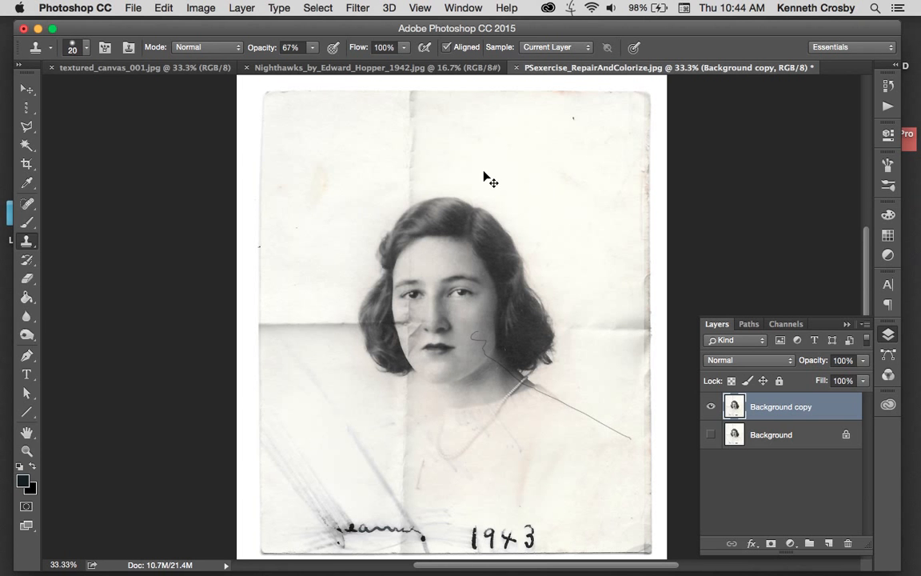
# Step: Choose the Spot Healing Brush and set its spacing to 22% and its hardness to 29%
pyautogui.press('super+equal')
pyautogui.press('super+equal')
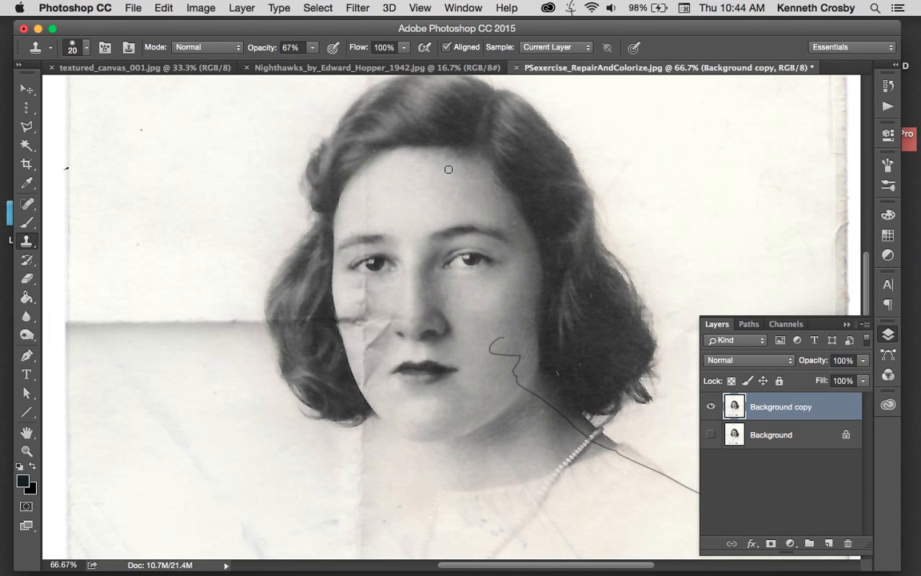
pyautogui.moveTo(463, 147); pyautogui.dragTo(431, 295)
pyautogui.moveTo(457, 212); pyautogui.dragTo(434, 277)
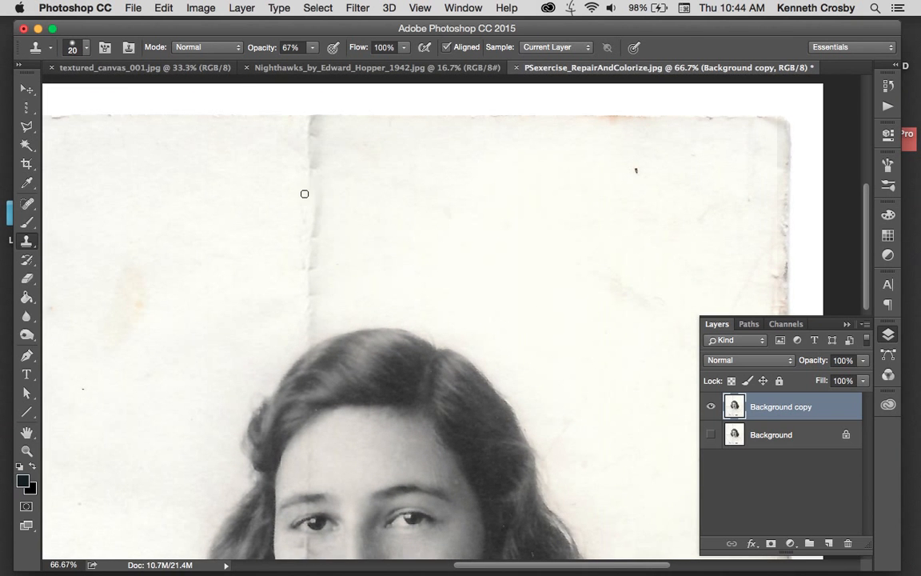
pyautogui.click(29, 204)
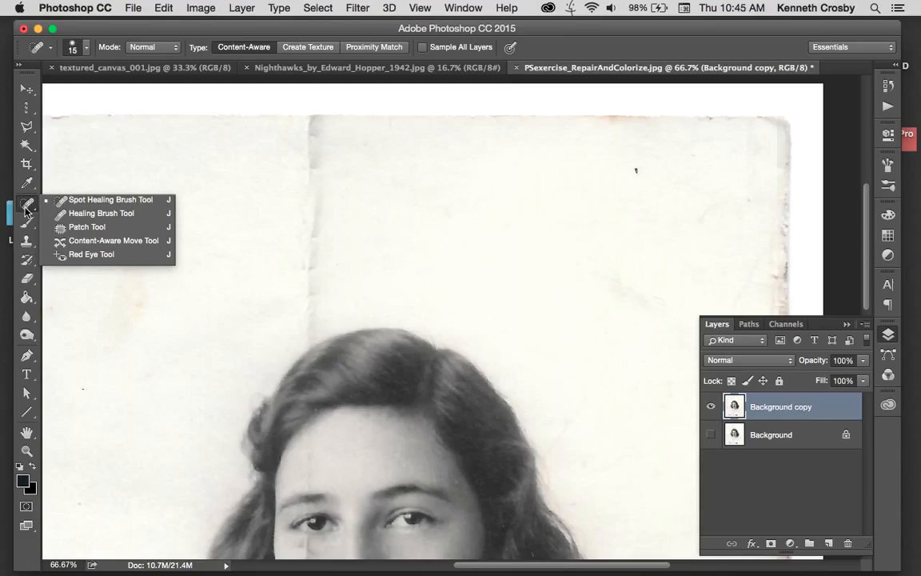
pyautogui.click(99, 201)
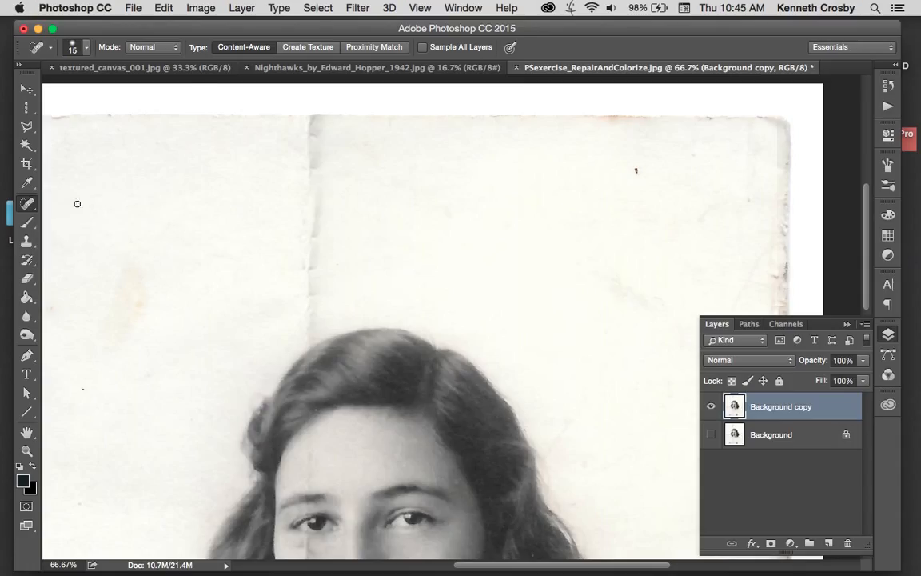
pyautogui.click(87, 48)
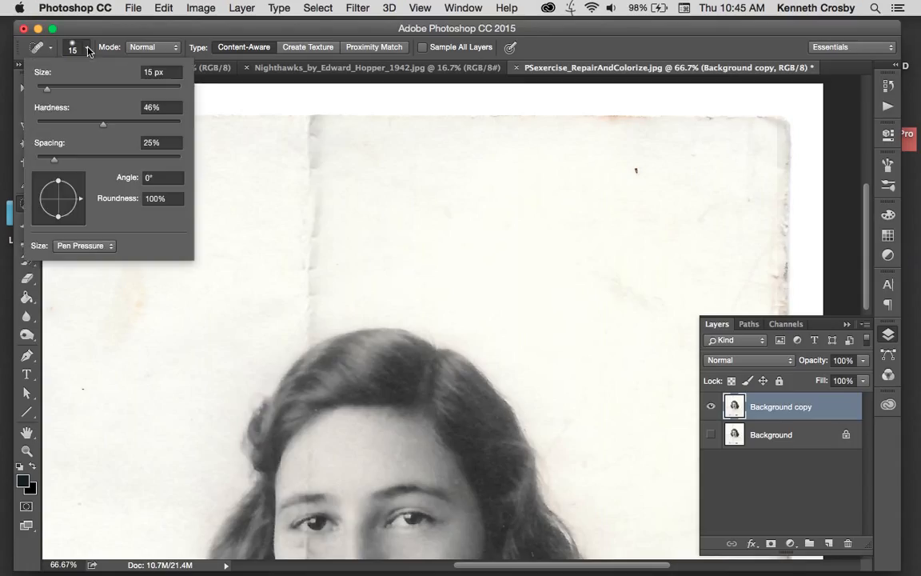
pyautogui.moveTo(56, 163)
pyautogui.mouseDown()
pyautogui.moveTo(69, 163)
pyautogui.moveTo(51, 161)
pyautogui.mouseUp()
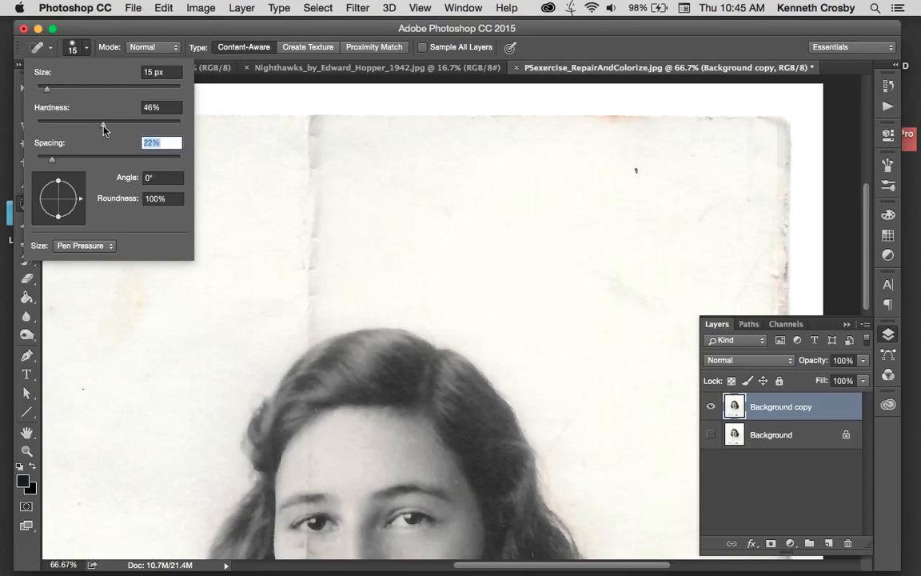
pyautogui.moveTo(102, 128); pyautogui.dragTo(77, 128)
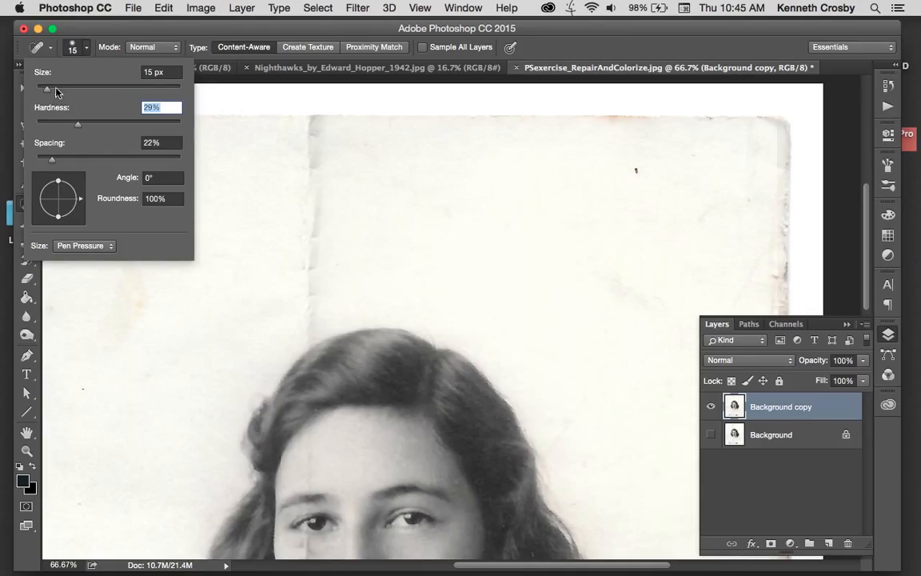
pyautogui.click(268, 28)
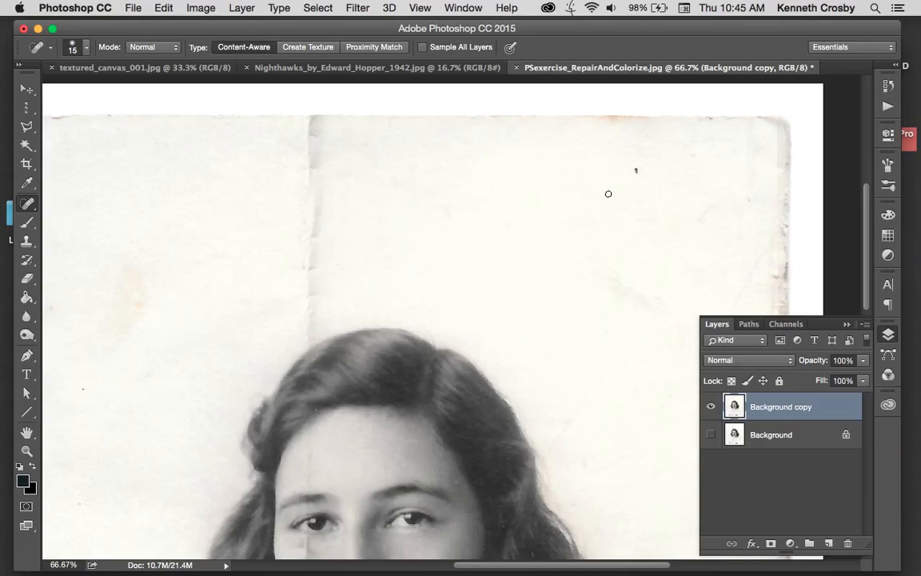
# Step: Enlarge the Spot Healing Brush to 40 px and heal the isolated dark specks in the backdrop on either side of the head
pyautogui.press(']')
pyautogui.press(']')
pyautogui.press(']')
pyautogui.press(']')
pyautogui.press(']')
pyautogui.press(']')
pyautogui.press(']')
pyautogui.press(']')
pyautogui.press(']')
pyautogui.press('[')
pyautogui.press('[')
pyautogui.press('[')
pyautogui.click(635, 172)
pyautogui.moveTo(214, 243); pyautogui.dragTo(308, 243)
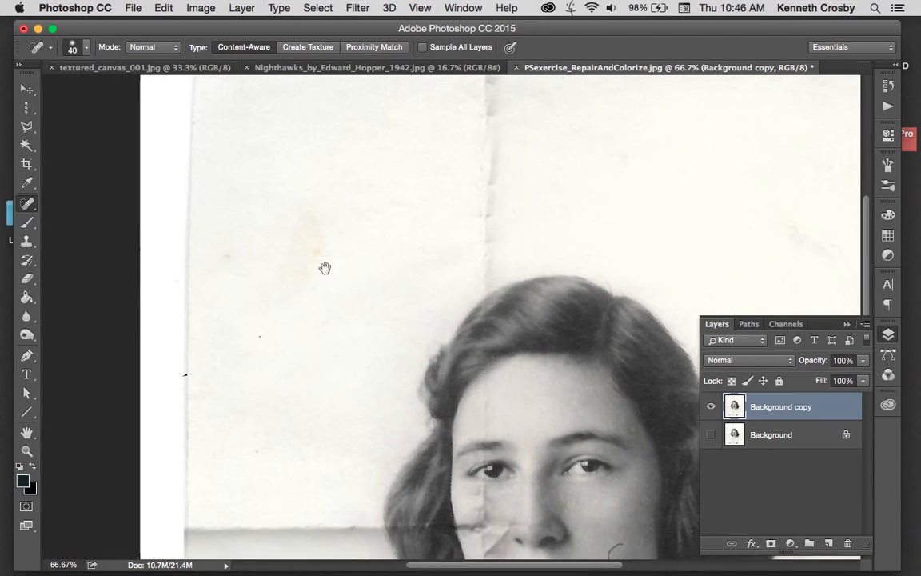
pyautogui.click(277, 269)
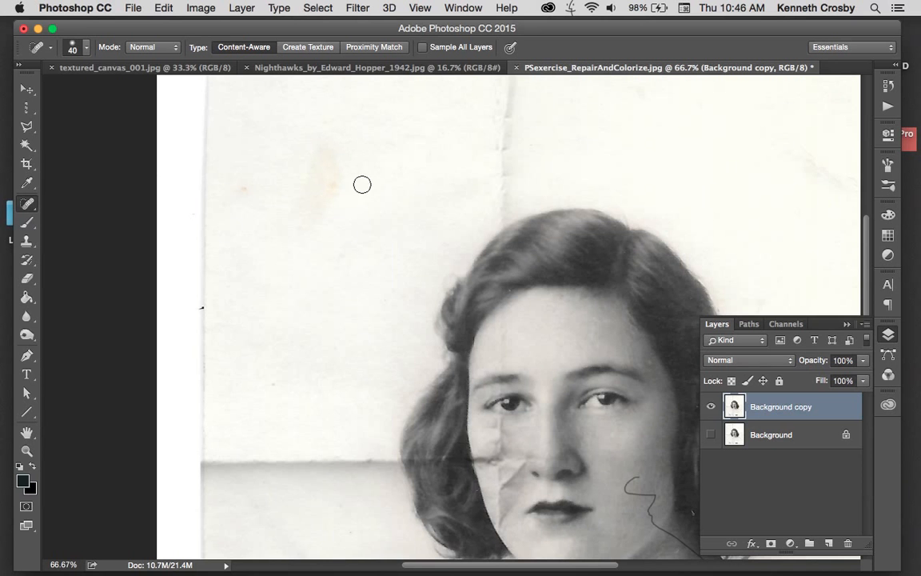
# Step: Try to heal the vertical cheek crease and the horizontal fold through the hair with long Spot Healing Brush strokes
pyautogui.moveTo(350, 309); pyautogui.dragTo(334, 216)
pyautogui.moveTo(342, 286); pyautogui.dragTo(345, 220)
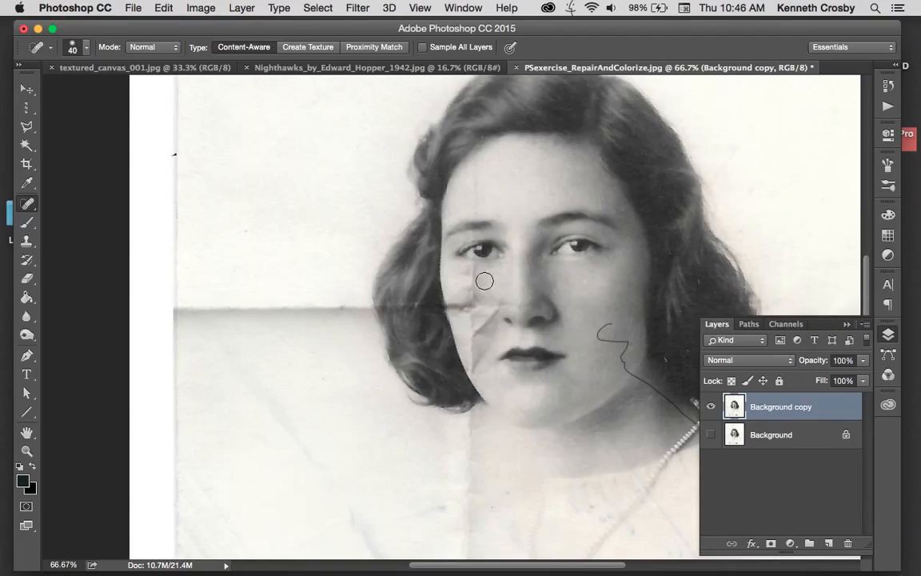
pyautogui.moveTo(465, 263)
pyautogui.mouseDown()
pyautogui.moveTo(465, 294)
pyautogui.moveTo(470, 310)
pyautogui.moveTo(456, 299)
pyautogui.moveTo(345, 310)
pyautogui.moveTo(495, 305)
pyautogui.moveTo(471, 311)
pyautogui.moveTo(471, 321)
pyautogui.moveTo(484, 322)
pyautogui.moveTo(473, 329)
pyautogui.moveTo(488, 324)
pyautogui.moveTo(471, 345)
pyautogui.moveTo(478, 345)
pyautogui.moveTo(472, 370)
pyautogui.moveTo(479, 381)
pyautogui.moveTo(471, 449)
pyautogui.moveTo(476, 320)
pyautogui.mouseUp()
pyautogui.moveTo(403, 309)
pyautogui.mouseDown()
pyautogui.moveTo(244, 312)
pyautogui.moveTo(457, 310)
pyautogui.mouseUp()
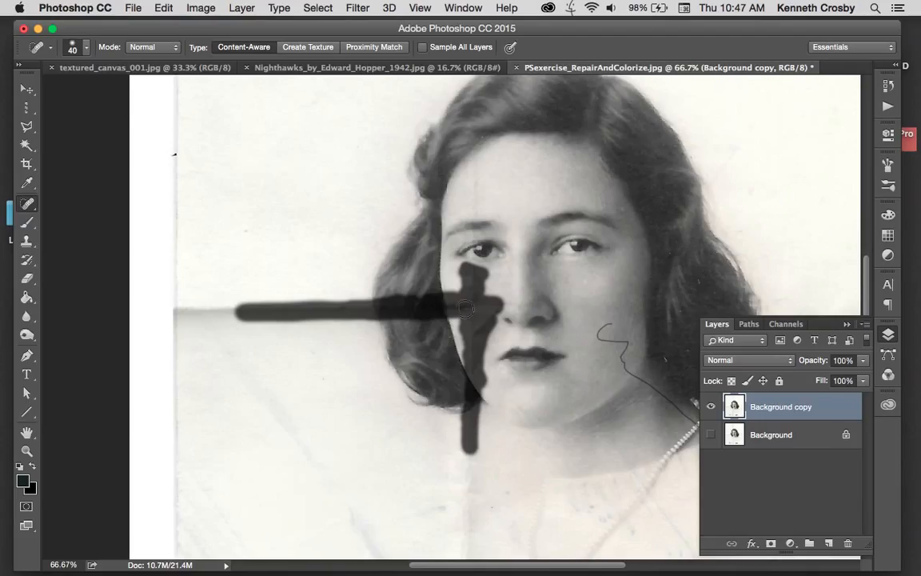
pyautogui.moveTo(484, 320)
pyautogui.mouseDown()
pyautogui.moveTo(496, 361)
pyautogui.moveTo(506, 378)
pyautogui.moveTo(516, 372)
pyautogui.mouseUp()
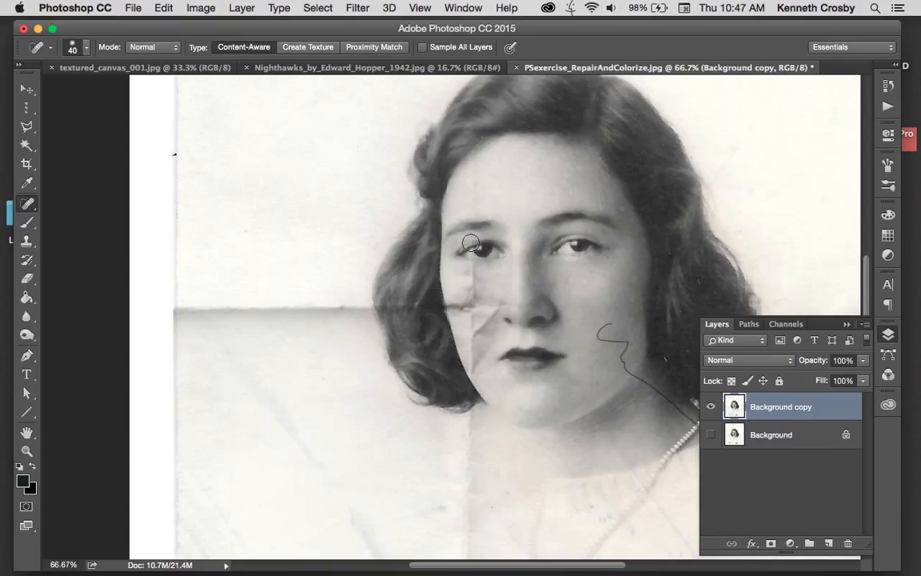
# Step: Heal the vertical crease below the eye with short Spot Healing Brush strokes down the cheek
pyautogui.moveTo(480, 268)
pyautogui.mouseDown()
pyautogui.moveTo(467, 265)
pyautogui.moveTo(480, 281)
pyautogui.moveTo(501, 281)
pyautogui.moveTo(472, 294)
pyautogui.mouseUp()
pyautogui.moveTo(473, 299)
pyautogui.mouseDown()
pyautogui.moveTo(470, 313)
pyautogui.moveTo(454, 309)
pyautogui.moveTo(489, 321)
pyautogui.moveTo(487, 299)
pyautogui.moveTo(472, 345)
pyautogui.mouseUp()
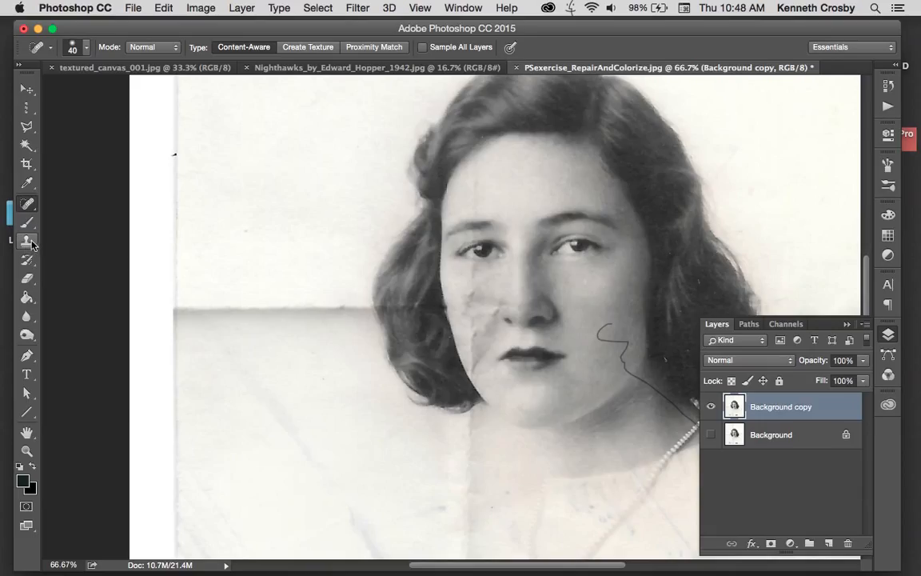
# Step: Switch to the Clone Stamp tool and enlarge its brush to 100 px
pyautogui.click(30, 244)
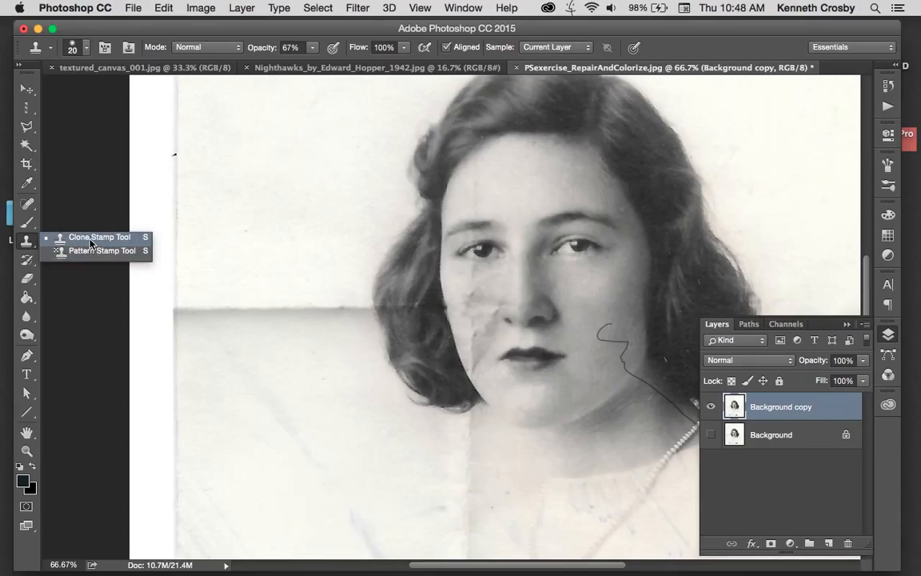
pyautogui.click(91, 238)
pyautogui.click(28, 204)
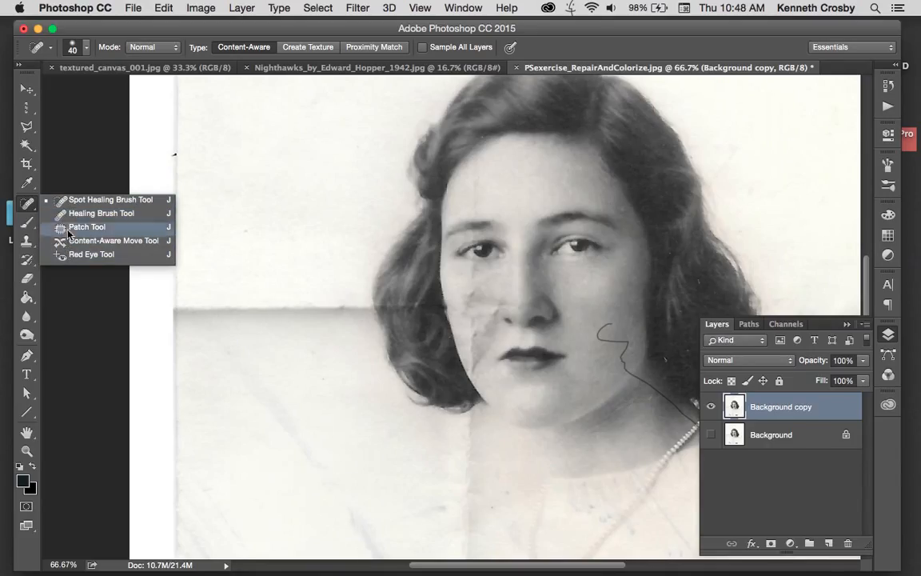
pyautogui.click(29, 207)
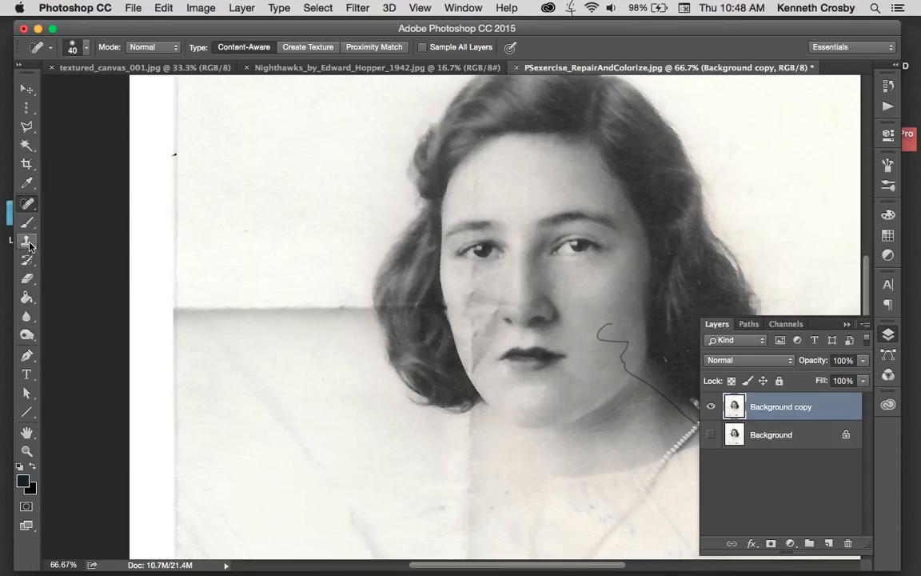
pyautogui.click(25, 241)
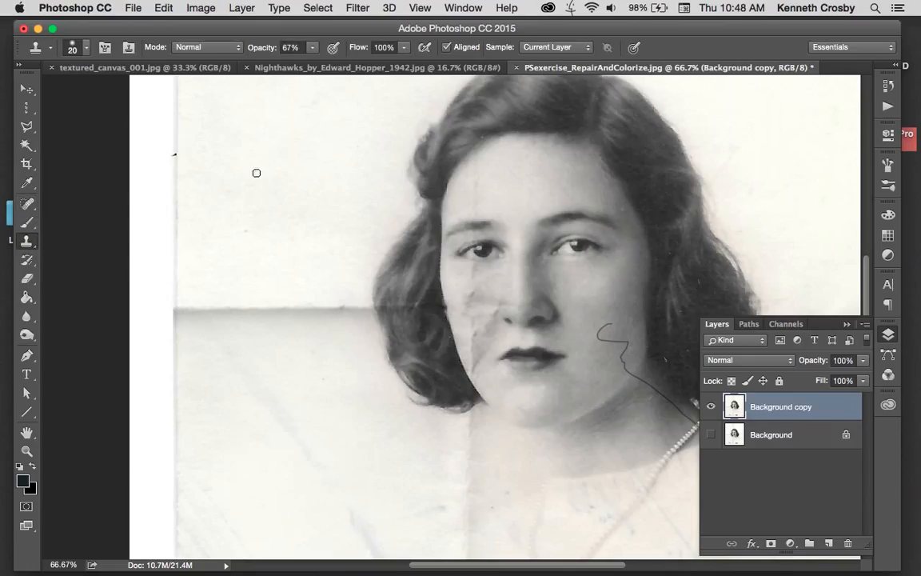
pyautogui.press(']')
pyautogui.press(']')
pyautogui.press(']')
pyautogui.press(']')
pyautogui.press(']')
pyautogui.press(']')
pyautogui.press(']')
pyautogui.press(']')
pyautogui.press(']')
pyautogui.press(']')
# Step: Set the Clone Stamp to 28% hardness and 77% opacity, sampling from Current Layer
pyautogui.click(80, 48)
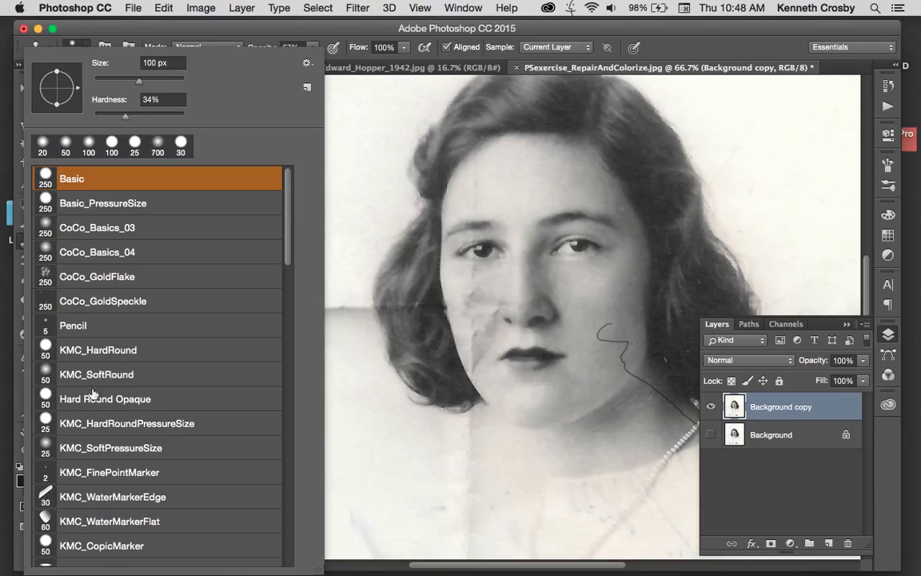
pyautogui.moveTo(124, 120); pyautogui.dragTo(119, 117)
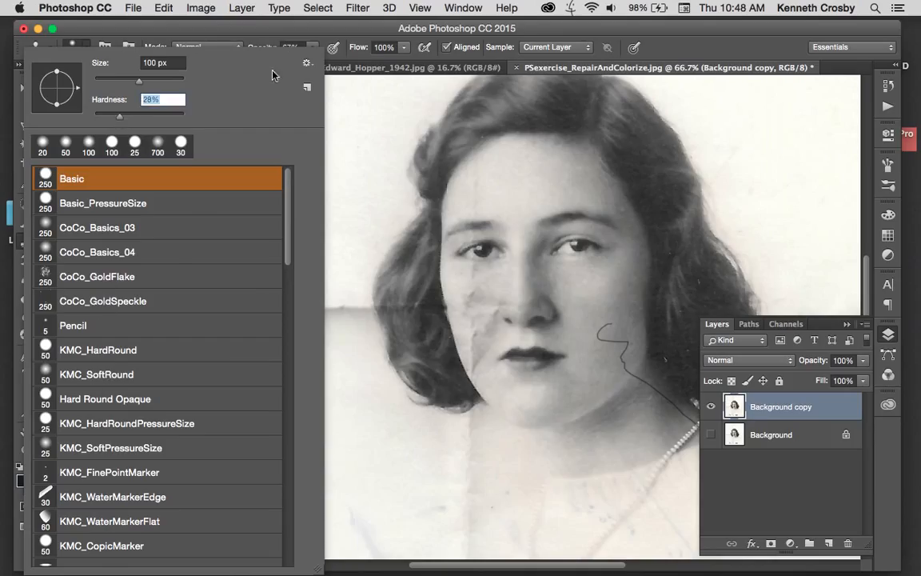
pyautogui.click(341, 33)
pyautogui.moveTo(260, 54); pyautogui.dragTo(263, 53)
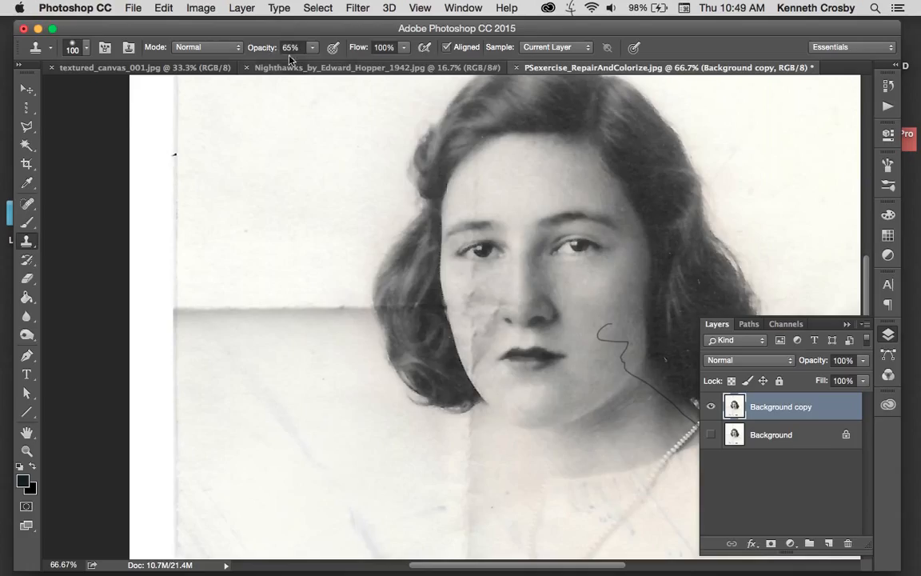
pyautogui.moveTo(256, 53); pyautogui.dragTo(261, 52)
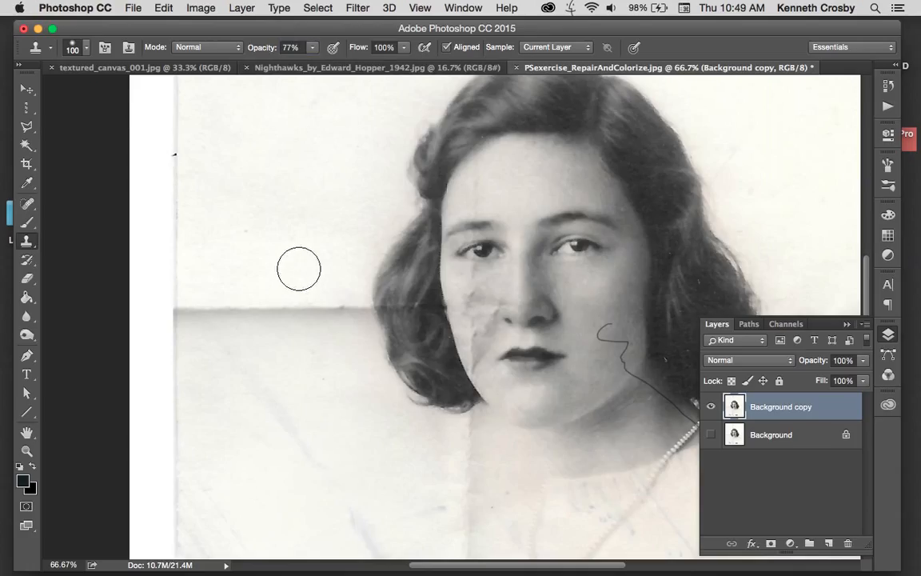
pyautogui.click(574, 48)
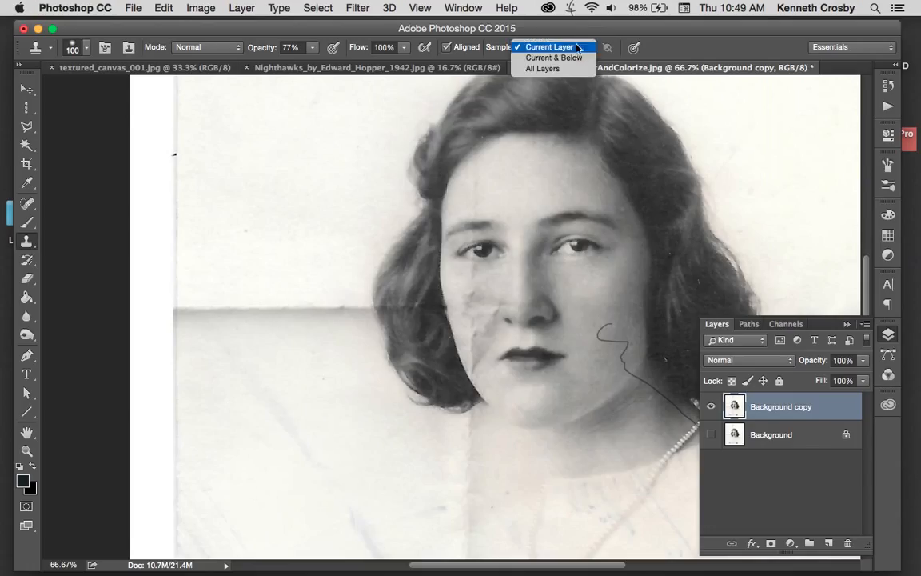
pyautogui.click(574, 49)
pyautogui.click(574, 49)
pyautogui.click(569, 50)
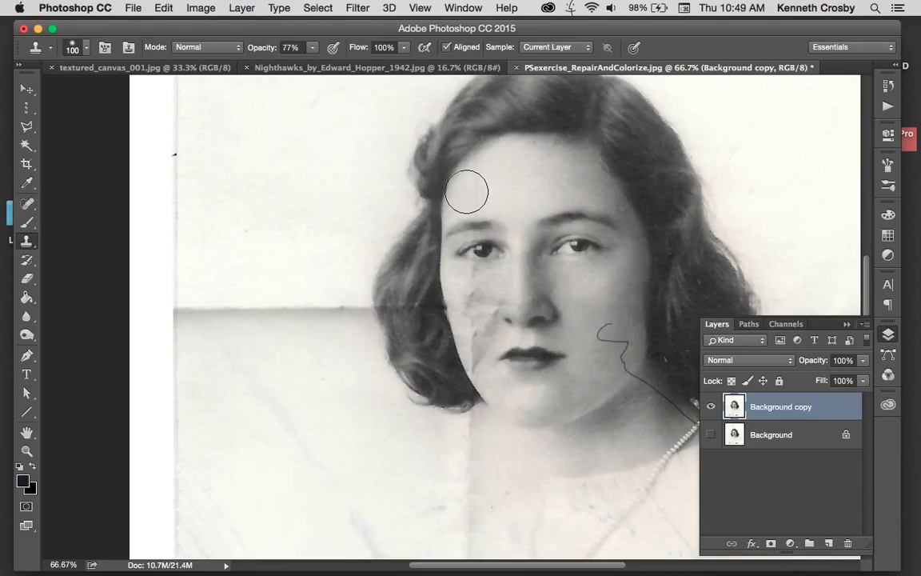
# Step: Try to clone clean skin over the cheek crease below the eye with a 35 px brush at 100% zoom
pyautogui.press('[')
pyautogui.press('[')
pyautogui.press('[')
pyautogui.press('[')
pyautogui.press('[')
pyautogui.press('[')
pyautogui.press('[')
pyautogui.press('super+1')
pyautogui.moveTo(499, 264); pyautogui.dragTo(425, 314)
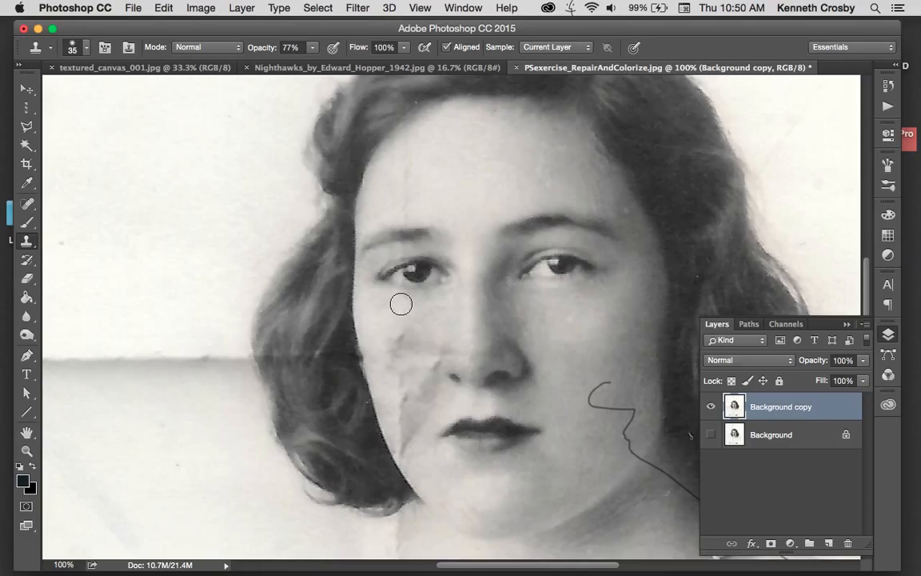
pyautogui.moveTo(400, 298); pyautogui.dragTo(401, 310)
pyautogui.moveTo(400, 321)
pyautogui.mouseDown()
pyautogui.moveTo(398, 340)
pyautogui.moveTo(398, 316)
pyautogui.mouseUp()
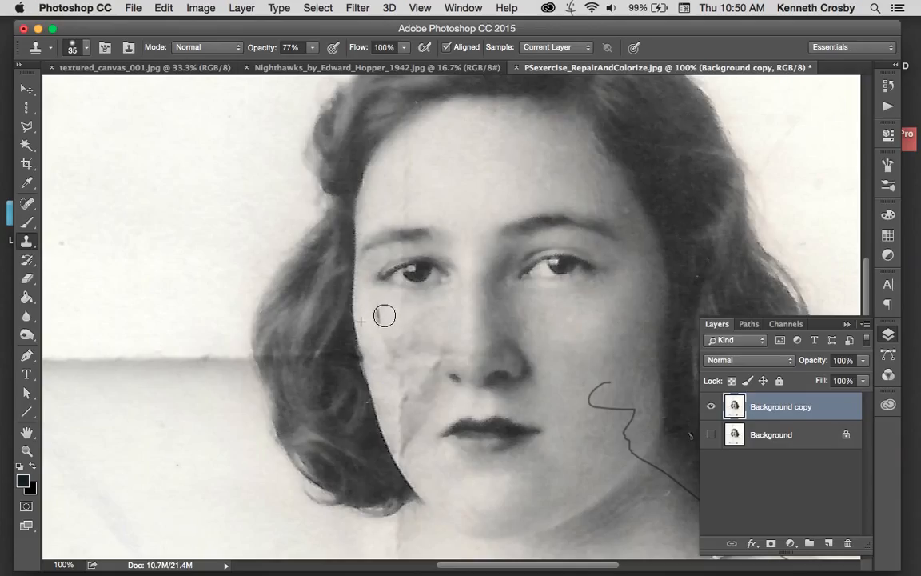
pyautogui.moveTo(376, 318); pyautogui.dragTo(372, 319)
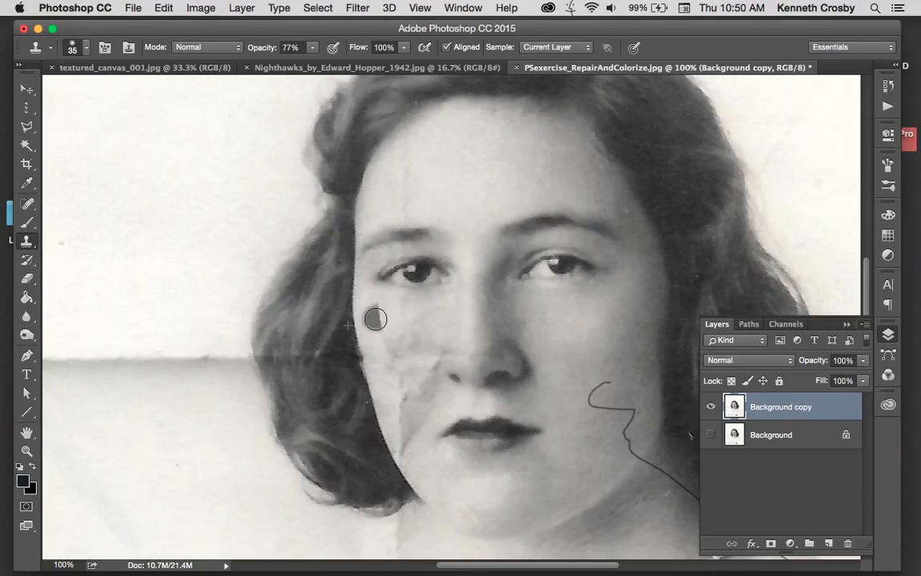
pyautogui.moveTo(376, 319); pyautogui.dragTo(373, 315)
pyautogui.press('super+z')
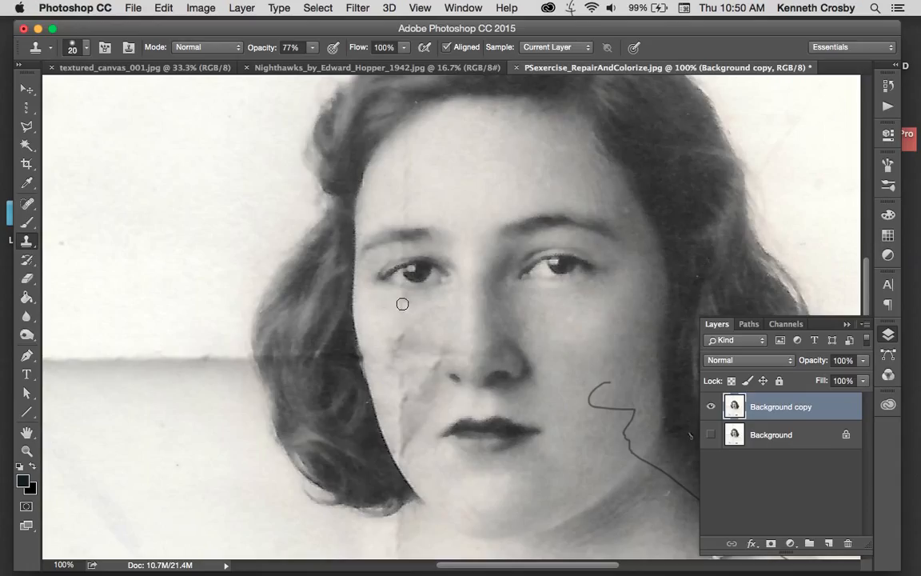
# Step: Clone nearby skin over the creases below the eye and beside the nose with a 20 px brush
pyautogui.moveTo(402, 304); pyautogui.dragTo(404, 312)
pyautogui.keyDown('alt'); pyautogui.click(371, 301); pyautogui.keyUp('alt')
pyautogui.keyDown('alt'); pyautogui.click(435, 333); pyautogui.keyUp('alt')
pyautogui.moveTo(419, 347); pyautogui.dragTo(432, 346)
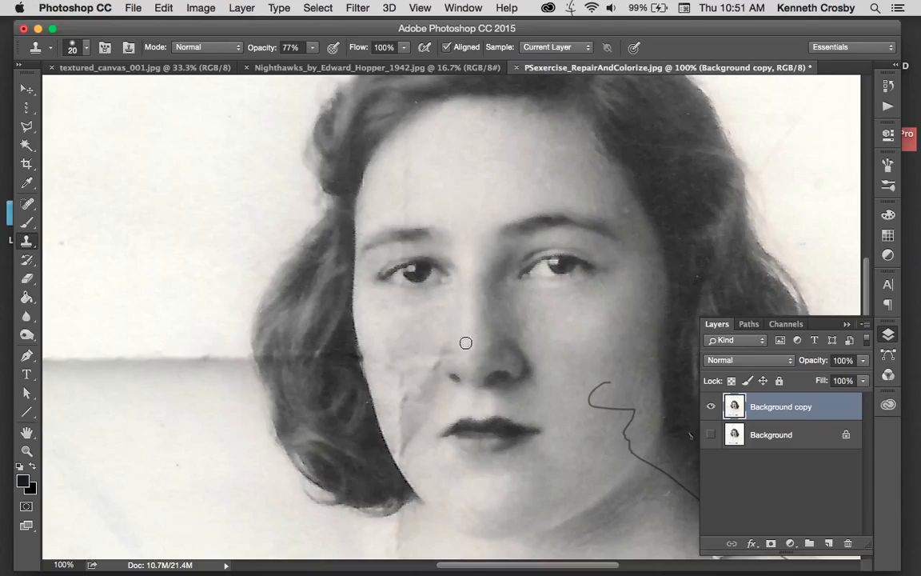
pyautogui.moveTo(460, 348); pyautogui.dragTo(431, 364)
pyautogui.keyDown('alt'); pyautogui.click(452, 341); pyautogui.keyUp('alt')
pyautogui.keyDown('alt'); pyautogui.click(432, 340); pyautogui.keyUp('alt')
# Step: Heal the remaining crease marks on the cheek, eyebrow and forehead with the 40 px Spot Healing Brush
pyautogui.click(28, 203)
pyautogui.moveTo(394, 363)
pyautogui.mouseDown()
pyautogui.moveTo(389, 337)
pyautogui.moveTo(386, 370)
pyautogui.moveTo(408, 349)
pyautogui.moveTo(420, 373)
pyautogui.mouseUp()
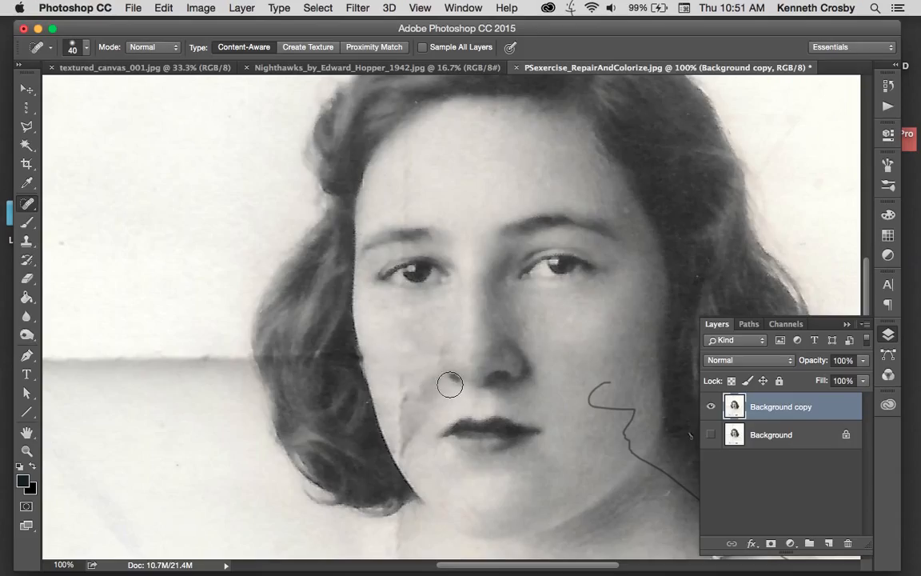
pyautogui.moveTo(393, 254); pyautogui.dragTo(410, 249)
pyautogui.moveTo(400, 214)
pyautogui.mouseDown()
pyautogui.moveTo(416, 198)
pyautogui.moveTo(402, 204)
pyautogui.moveTo(414, 171)
pyautogui.moveTo(407, 166)
pyautogui.mouseUp()
# Step: Clone nearby hair texture over the crease through the hair beside the cheek with a 20 px Clone Stamp brush
pyautogui.moveTo(464, 475); pyautogui.dragTo(419, 372)
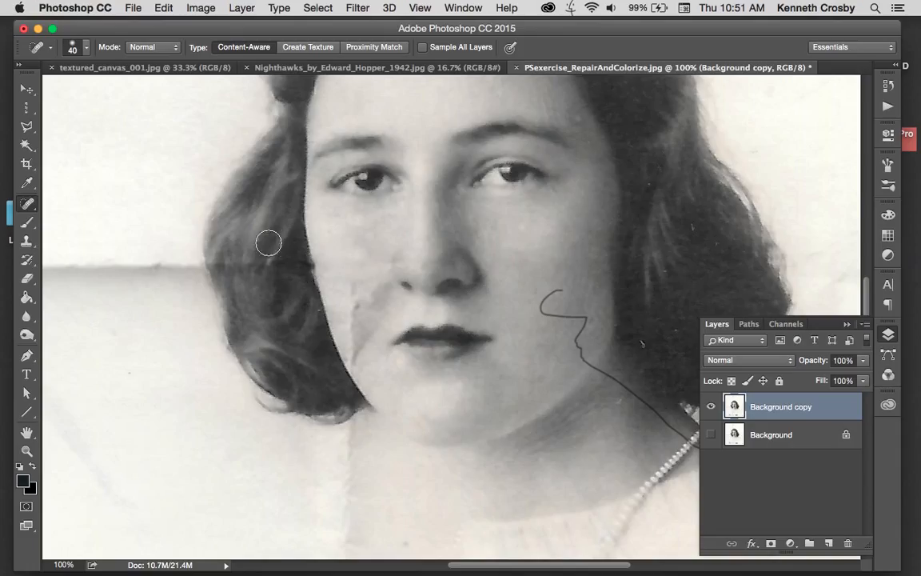
pyautogui.click(25, 245)
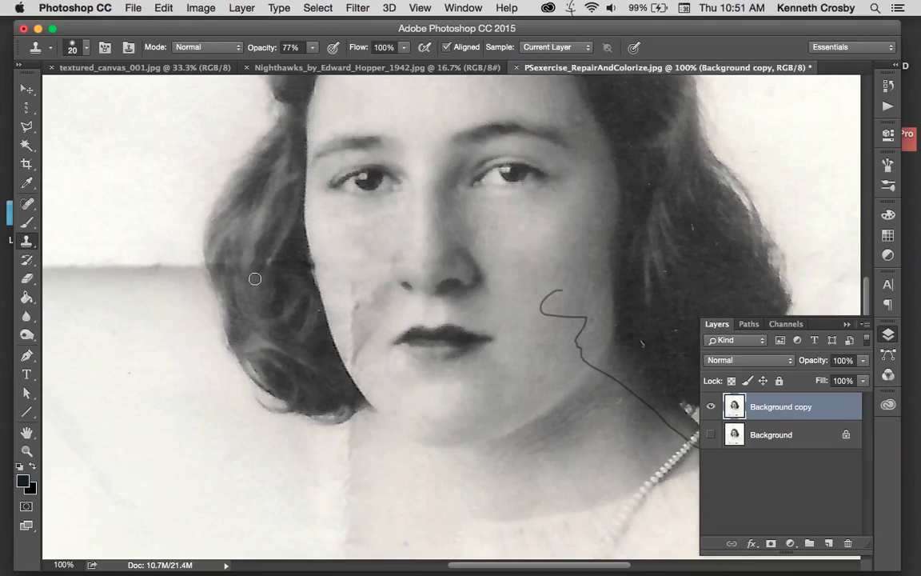
pyautogui.keyDown('alt'); pyautogui.click(236, 250); pyautogui.keyUp('alt')
# Step: Clone clean background from above the horizontal crease over the crease line beside the hair with a 70 px brush at 66.67% zoom
pyautogui.moveTo(135, 327); pyautogui.dragTo(392, 367)
pyautogui.press('super+minus')
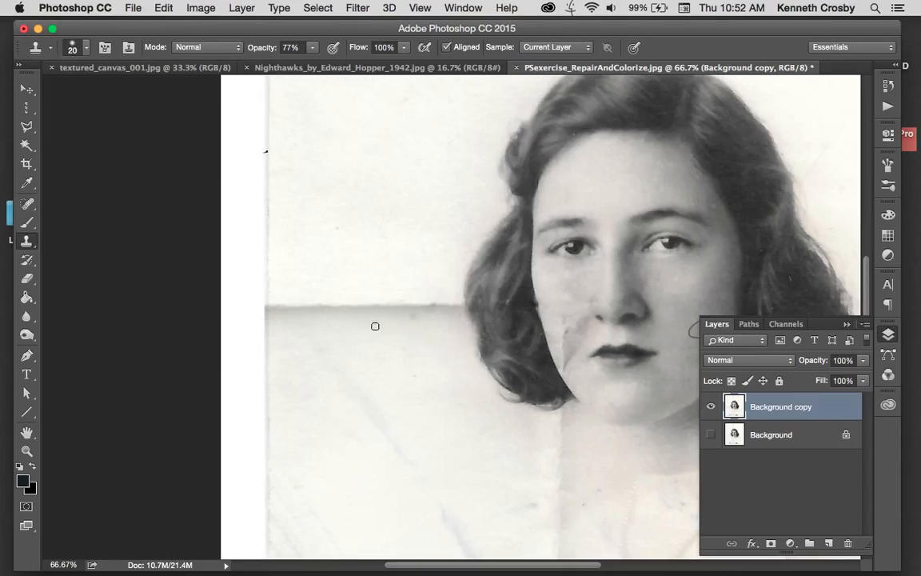
pyautogui.press(']')
pyautogui.press(']')
pyautogui.press(']')
pyautogui.press(']')
pyautogui.press(']')
pyautogui.press(']')
pyautogui.press(']')
pyautogui.keyDown('alt'); pyautogui.click(276, 282); pyautogui.keyUp('alt')
pyautogui.moveTo(282, 306)
pyautogui.mouseDown()
pyautogui.moveTo(450, 308)
pyautogui.moveTo(328, 306)
pyautogui.mouseUp()
# Step: Clone clean background over the remaining crease shadow between the hair and the photo's edge, resampling as needed
pyautogui.keyDown('alt'); pyautogui.click(290, 379); pyautogui.keyUp('alt')
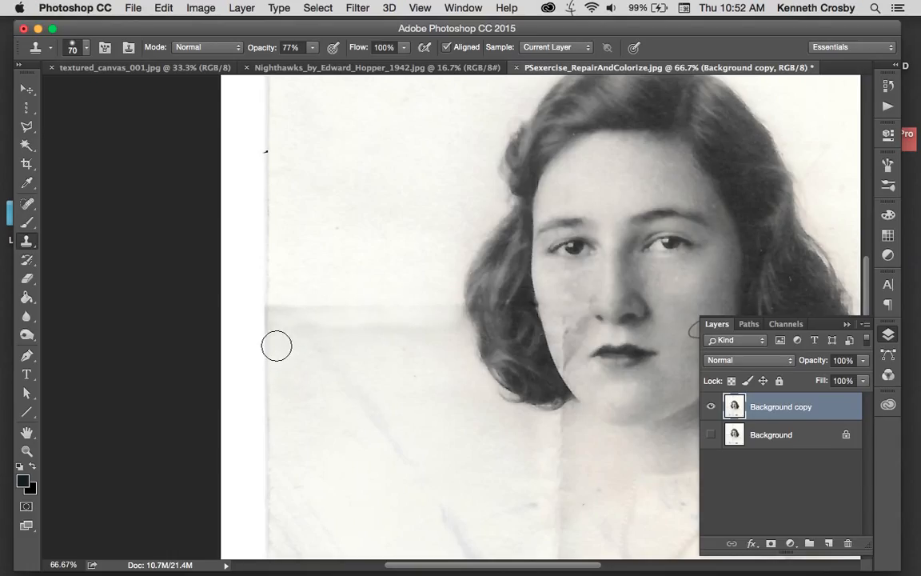
pyautogui.moveTo(280, 314)
pyautogui.mouseDown()
pyautogui.moveTo(306, 328)
pyautogui.moveTo(313, 319)
pyautogui.moveTo(321, 331)
pyautogui.moveTo(350, 310)
pyautogui.moveTo(377, 325)
pyautogui.moveTo(442, 325)
pyautogui.mouseUp()
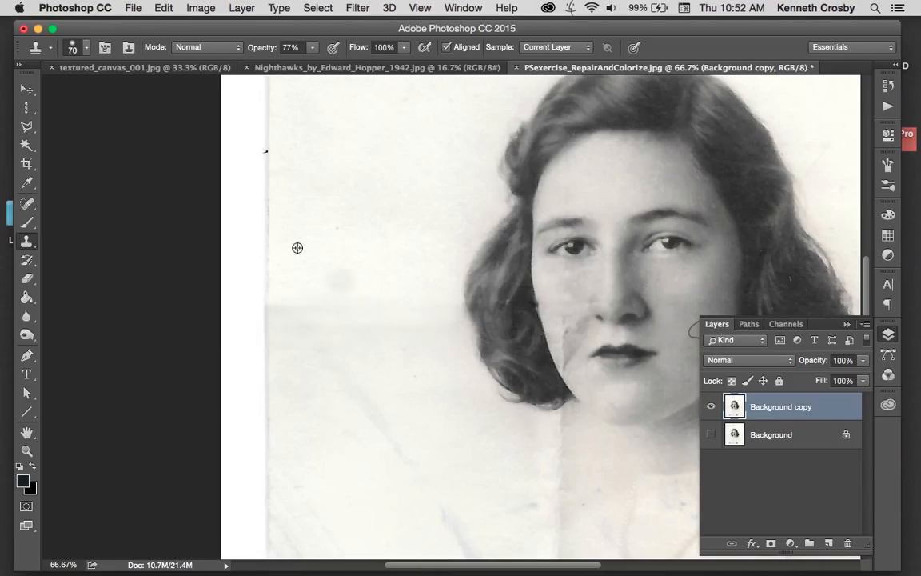
pyautogui.moveTo(281, 307)
pyautogui.mouseDown()
pyautogui.moveTo(326, 318)
pyautogui.moveTo(374, 326)
pyautogui.moveTo(363, 303)
pyautogui.moveTo(372, 313)
pyautogui.moveTo(289, 298)
pyautogui.moveTo(243, 304)
pyautogui.mouseUp()
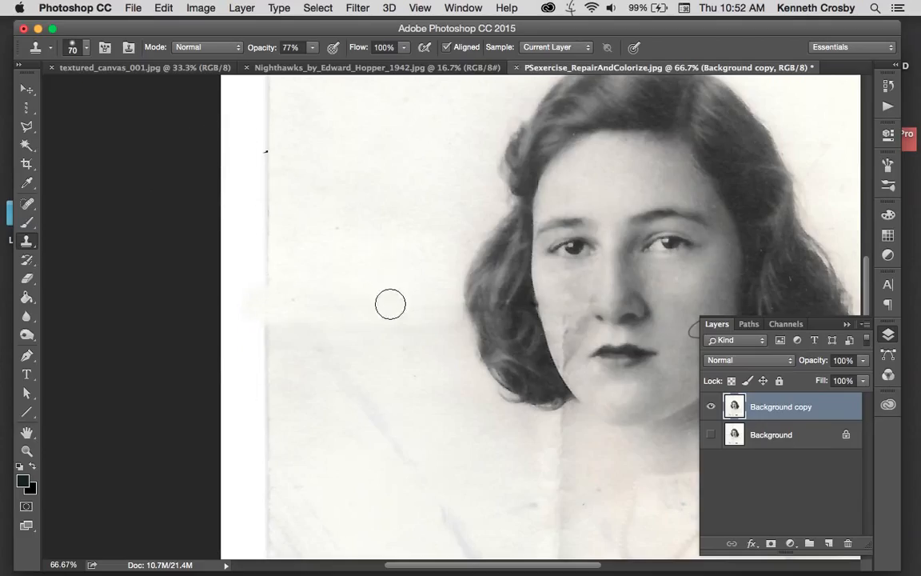
pyautogui.moveTo(434, 372); pyautogui.dragTo(247, 346)
pyautogui.moveTo(400, 403); pyautogui.dragTo(355, 298)
pyautogui.press('[')
pyautogui.press('[')
pyautogui.press('[')
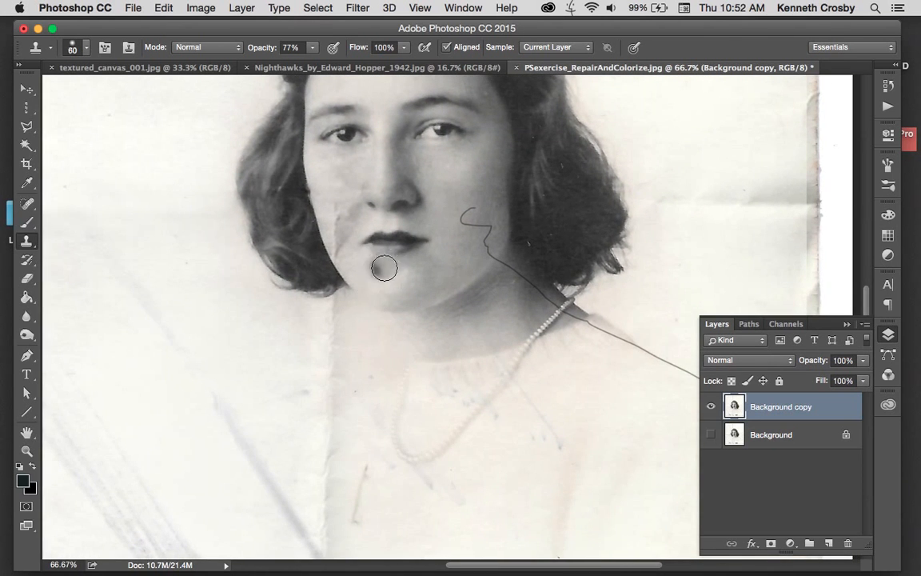
# Step: Heal the small light spots along the edge between cheek and hair with a 15 px Spot Healing Brush
pyautogui.click(26, 204)
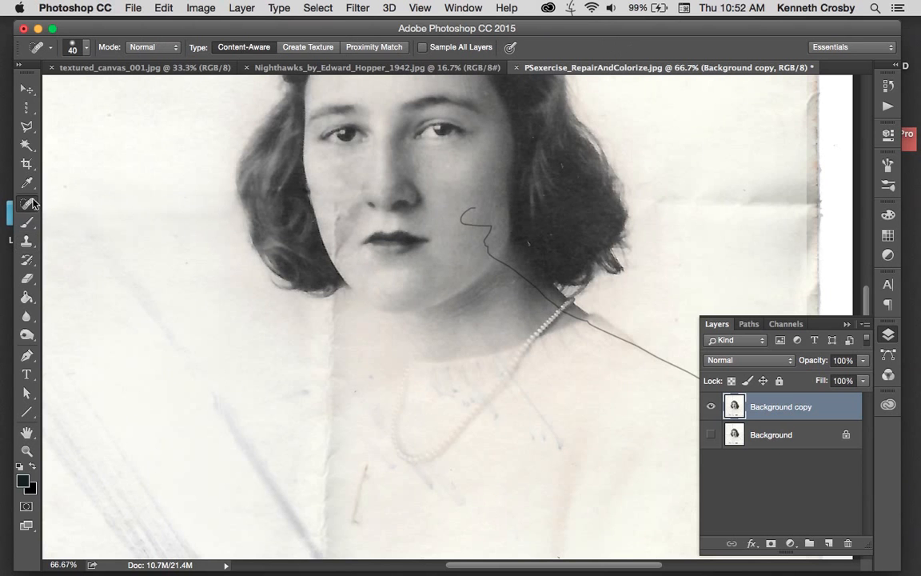
pyautogui.press('super+0')
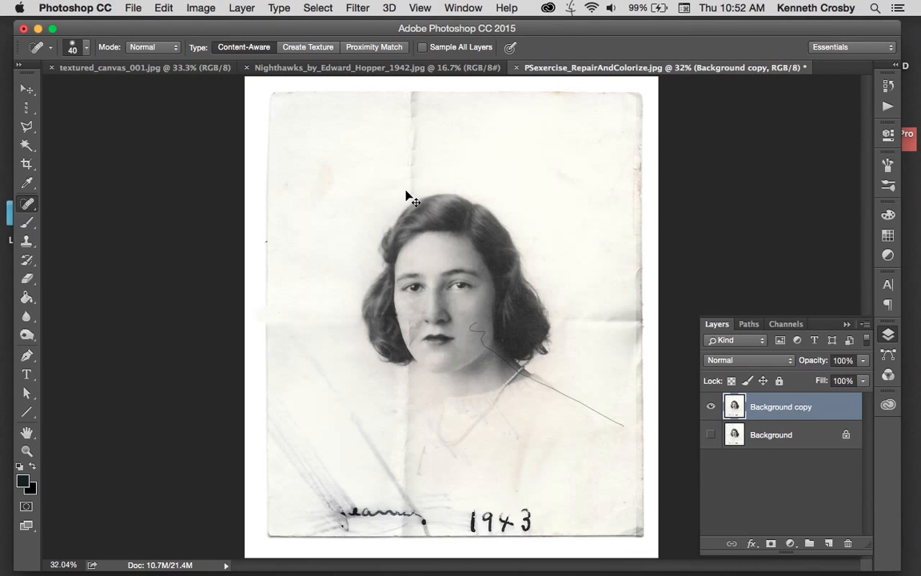
pyautogui.press('super+minus')
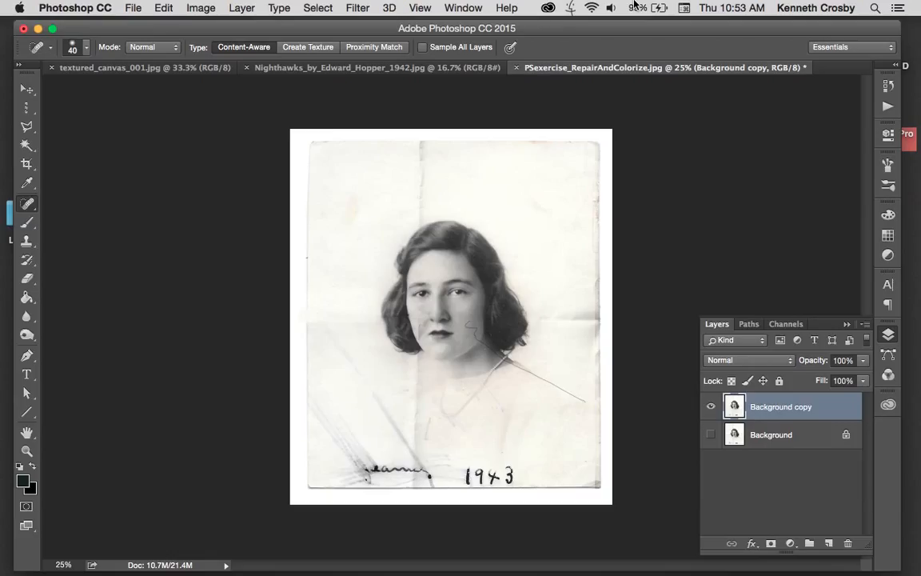
pyautogui.moveTo(539, 32); pyautogui.dragTo(540, 26)
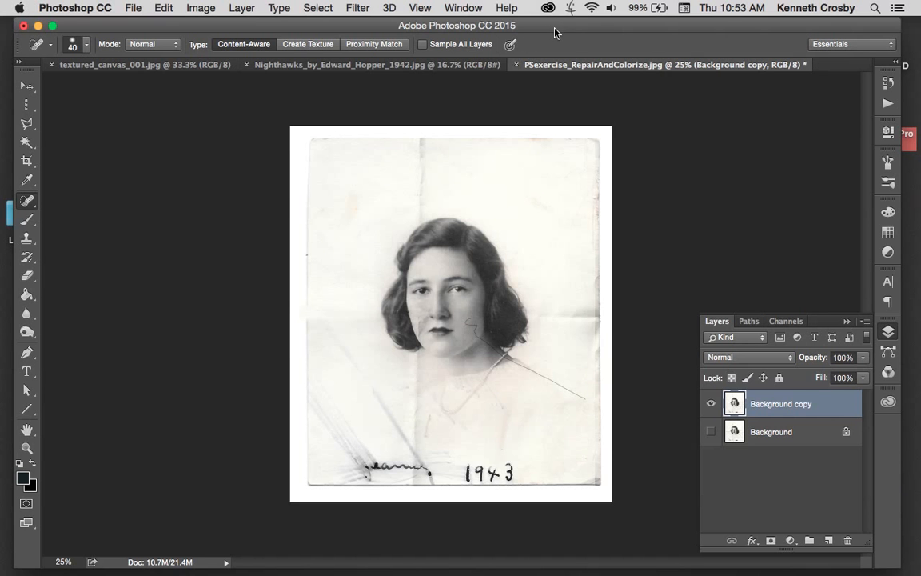
pyautogui.press('super+equal')
pyautogui.press('super+equal')
pyautogui.press('super+equal')
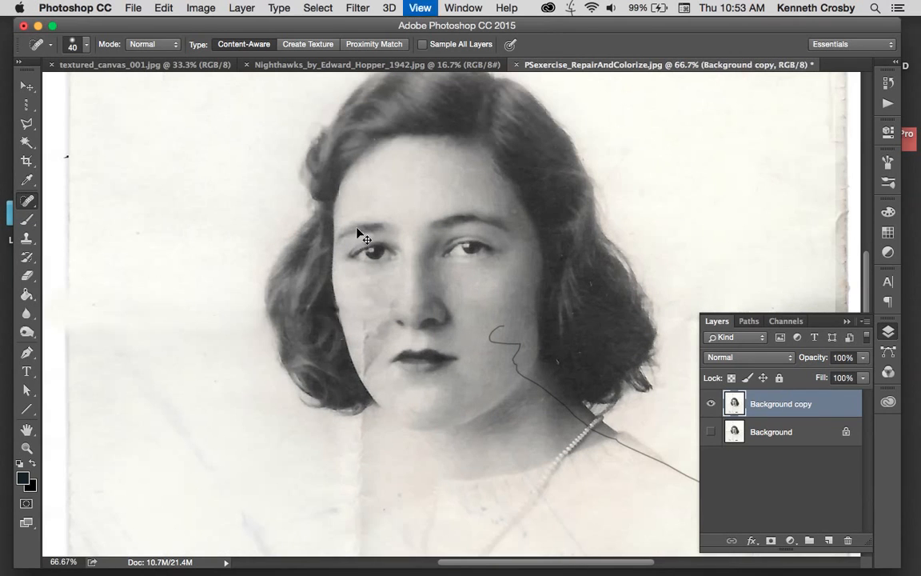
pyautogui.press('[')
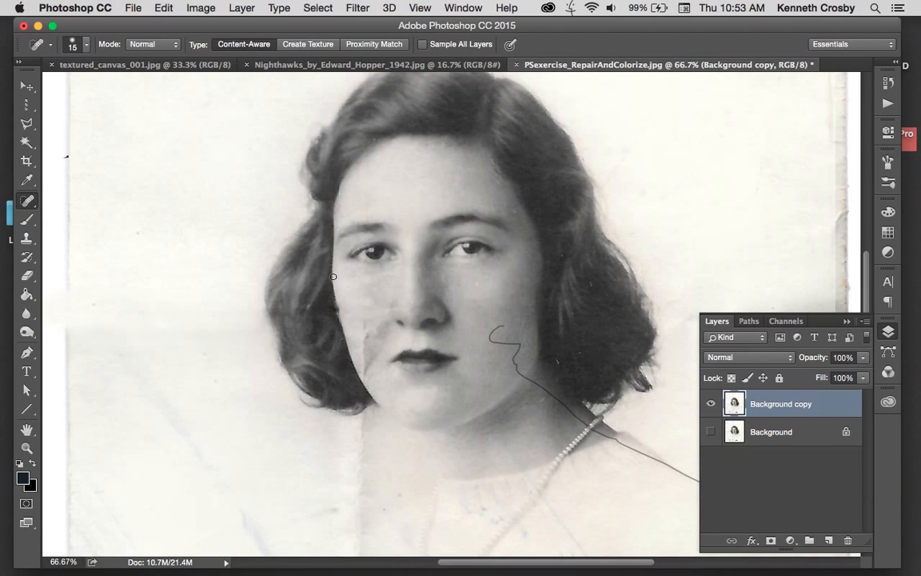
pyautogui.keyDown('alt'); pyautogui.click(340, 291); pyautogui.keyUp('alt')
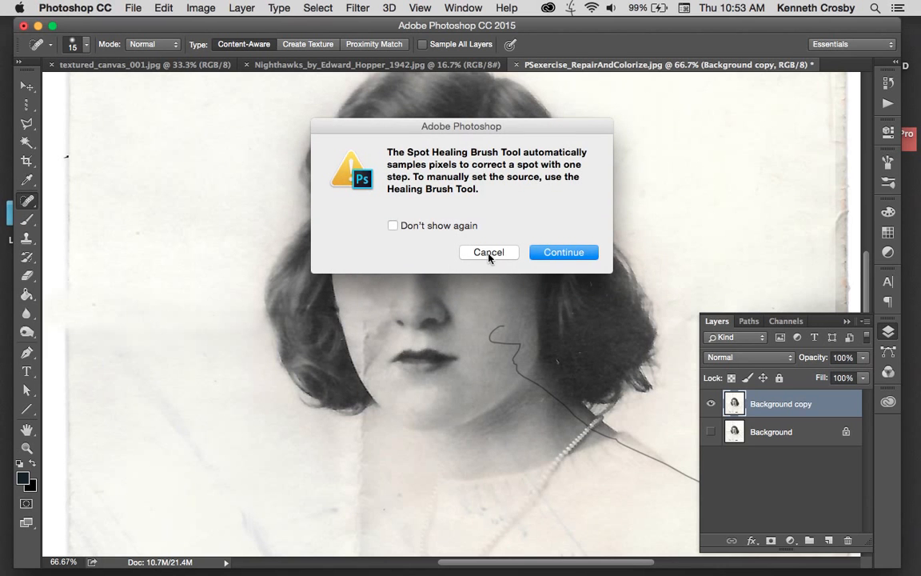
pyautogui.click(488, 253)
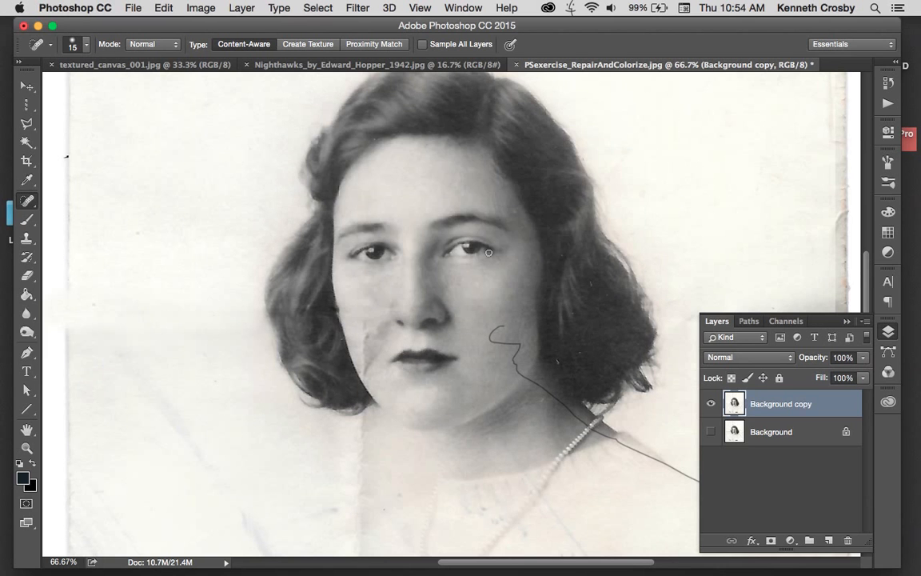
pyautogui.click(338, 303)
pyautogui.click(338, 300)
# Step: Heal the crease on the cheek beside the nose and mouth with a 40 px Spot Healing Brush
pyautogui.press(']')
pyautogui.press(']')
pyautogui.press(']')
pyautogui.moveTo(364, 322)
pyautogui.mouseDown()
pyautogui.moveTo(370, 362)
pyautogui.moveTo(388, 331)
pyautogui.moveTo(380, 326)
pyautogui.moveTo(373, 341)
pyautogui.moveTo(366, 377)
pyautogui.moveTo(369, 345)
pyautogui.mouseUp()
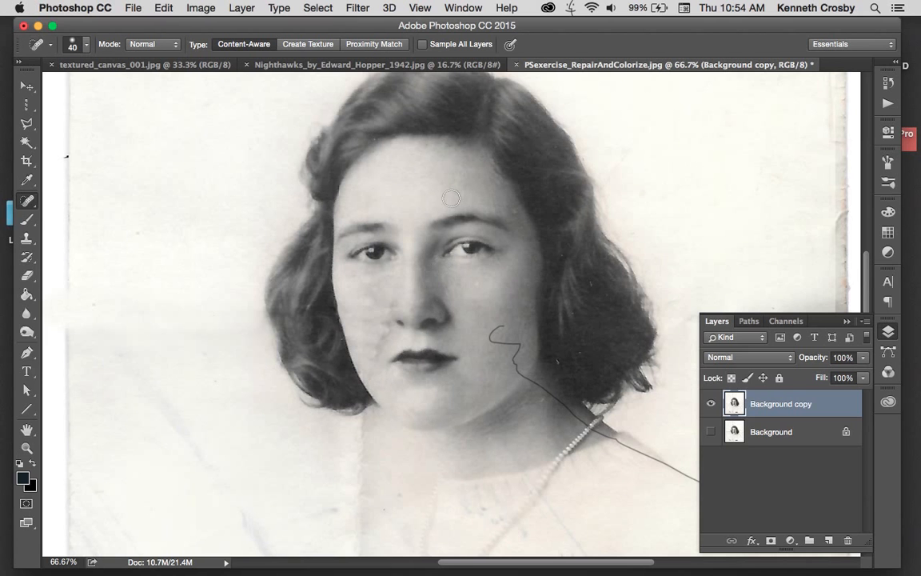
# Step: Heal the pen line across the cheek, jaw and neck and a mark near the hairline with the 40 px brush
pyautogui.press('space')
pyautogui.moveTo(507, 359); pyautogui.dragTo(415, 317)
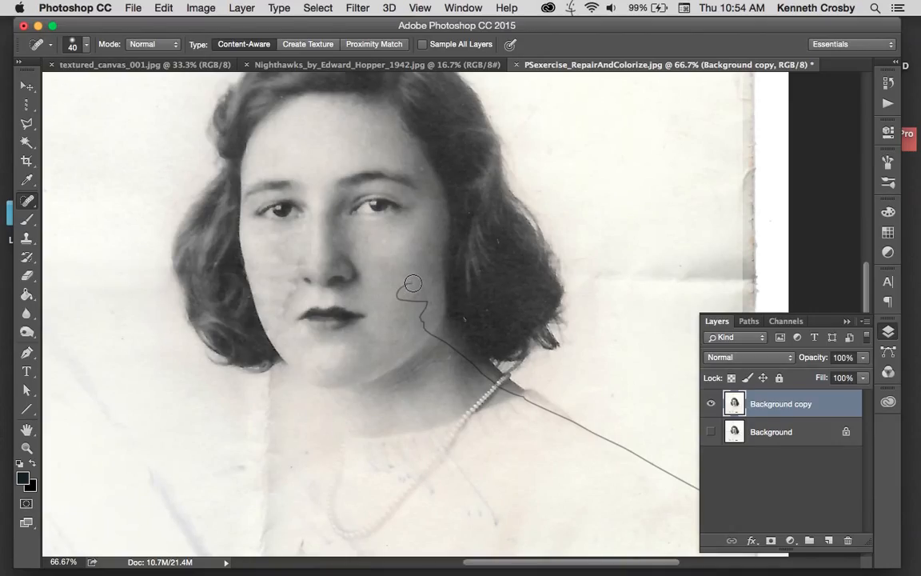
pyautogui.moveTo(412, 285)
pyautogui.mouseDown()
pyautogui.moveTo(406, 300)
pyautogui.moveTo(435, 303)
pyautogui.moveTo(415, 299)
pyautogui.moveTo(448, 344)
pyautogui.mouseUp()
pyautogui.click(422, 328)
pyautogui.moveTo(407, 267); pyautogui.dragTo(408, 283)
pyautogui.moveTo(435, 330)
pyautogui.mouseDown()
pyautogui.moveTo(458, 377)
pyautogui.moveTo(445, 342)
pyautogui.moveTo(430, 332)
pyautogui.moveTo(461, 347)
pyautogui.moveTo(444, 340)
pyautogui.moveTo(492, 380)
pyautogui.moveTo(458, 360)
pyautogui.mouseUp()
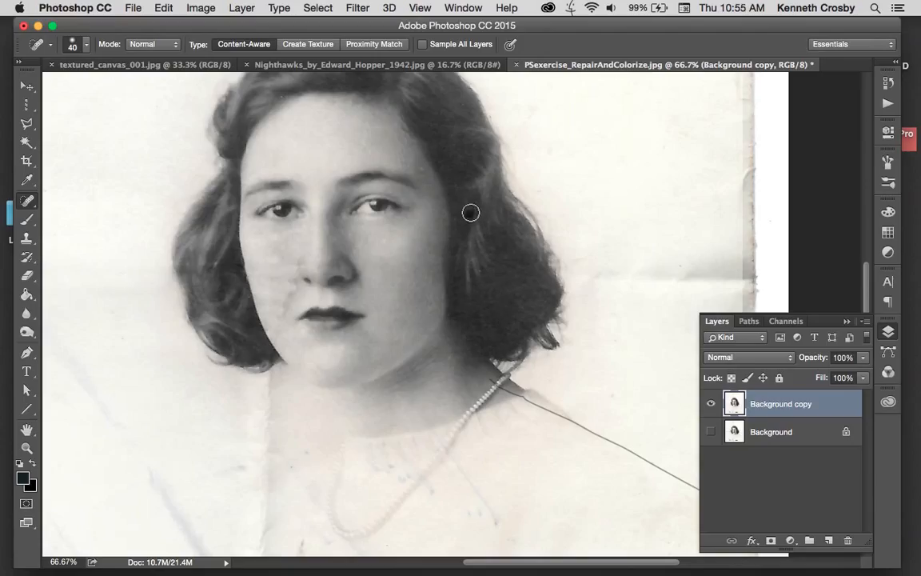
pyautogui.moveTo(421, 166); pyautogui.dragTo(426, 176)
# Step: Clone clean skin over the leftover marks beside the mouth and nose and below the eye with a 25 px Clone Stamp brush
pyautogui.press('super+minus')
pyautogui.press('super+minus')
pyautogui.press('super+minus')
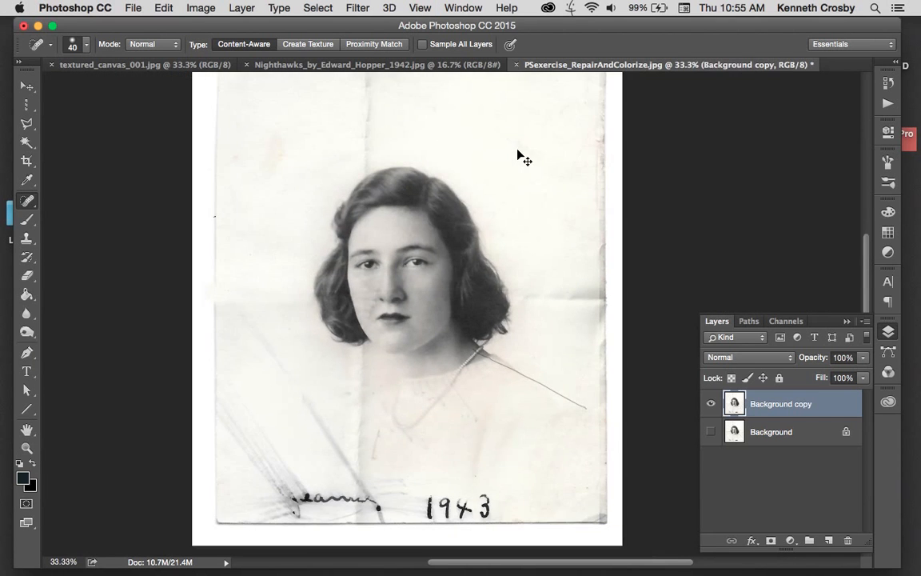
pyautogui.press('super+plus')
pyautogui.press('super+plus')
pyautogui.press('super+plus')
pyautogui.press('super+plus')
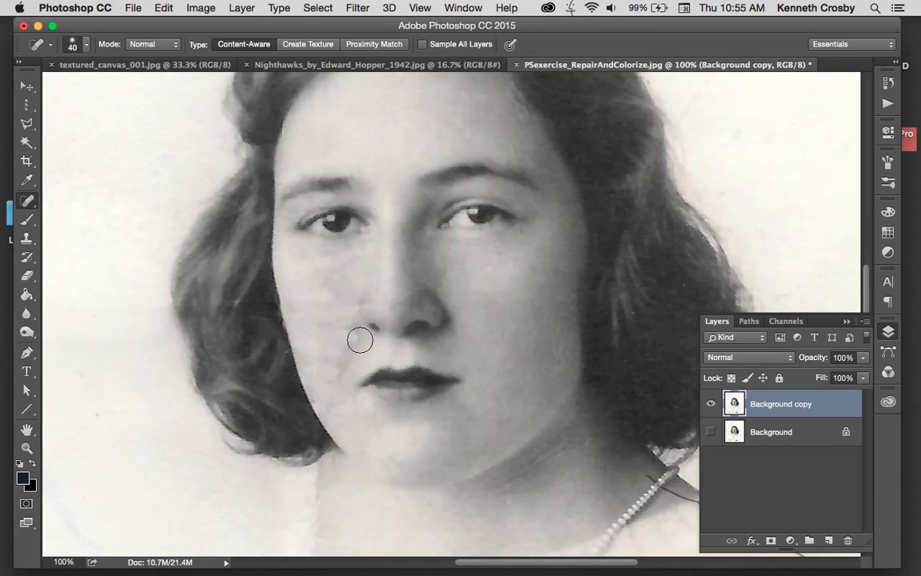
pyautogui.click(26, 238)
pyautogui.press('[')
pyautogui.press('[')
pyautogui.press('[')
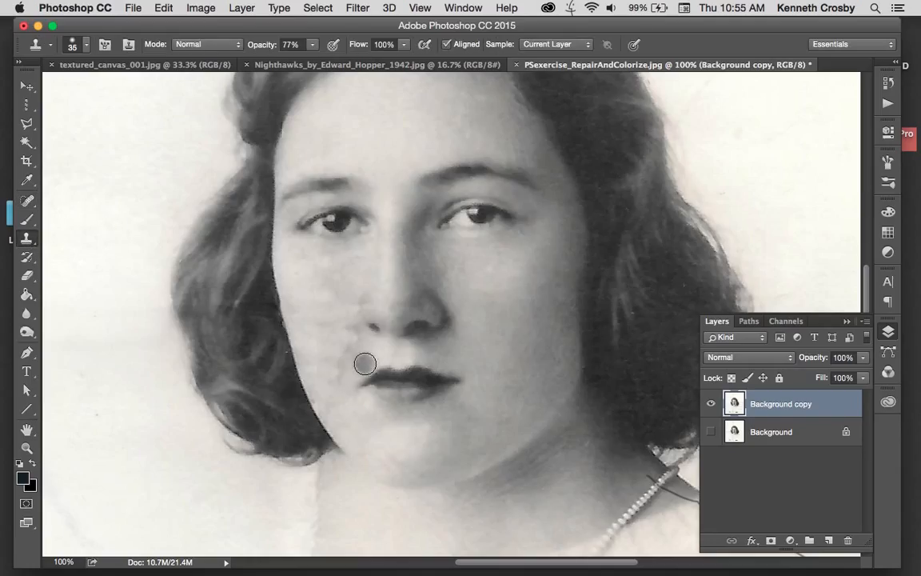
pyautogui.moveTo(356, 372)
pyautogui.mouseDown()
pyautogui.moveTo(342, 407)
pyautogui.moveTo(345, 371)
pyautogui.moveTo(341, 380)
pyautogui.mouseUp()
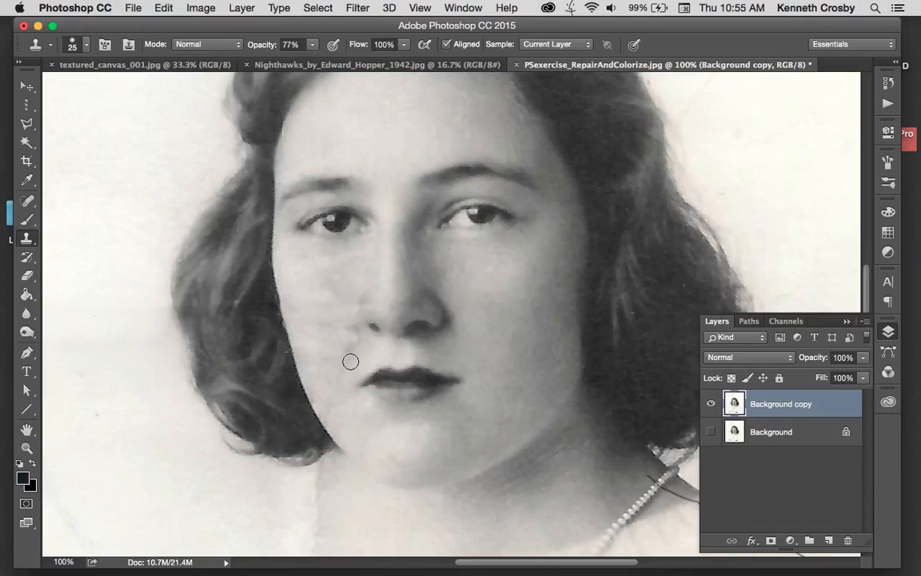
pyautogui.moveTo(356, 338); pyautogui.dragTo(344, 358)
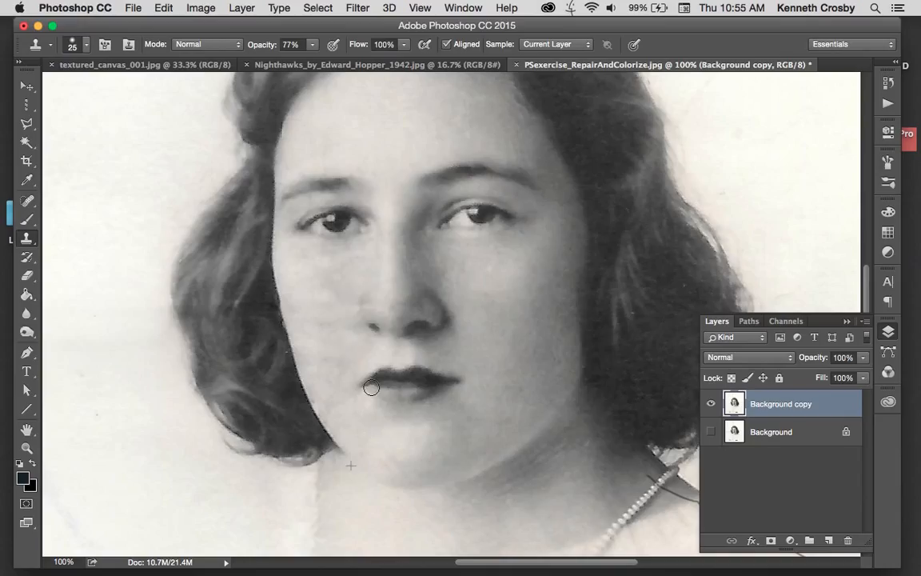
pyautogui.keyDown('alt'); pyautogui.click(350, 282); pyautogui.keyUp('alt')
pyautogui.moveTo(333, 294); pyautogui.dragTo(322, 299)
pyautogui.press('super+minus')
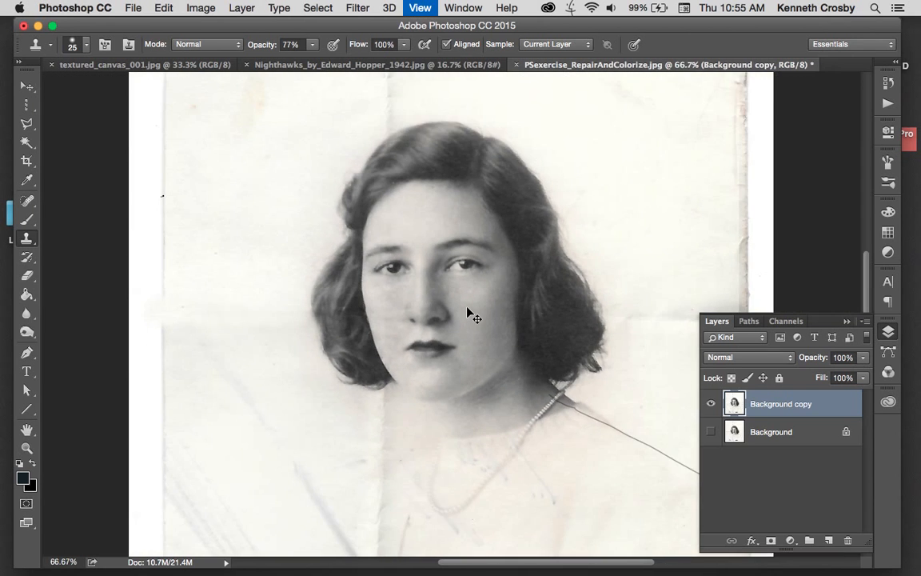
pyautogui.press('super+minus')
pyautogui.press('super+minus')
pyautogui.press('super+minus')
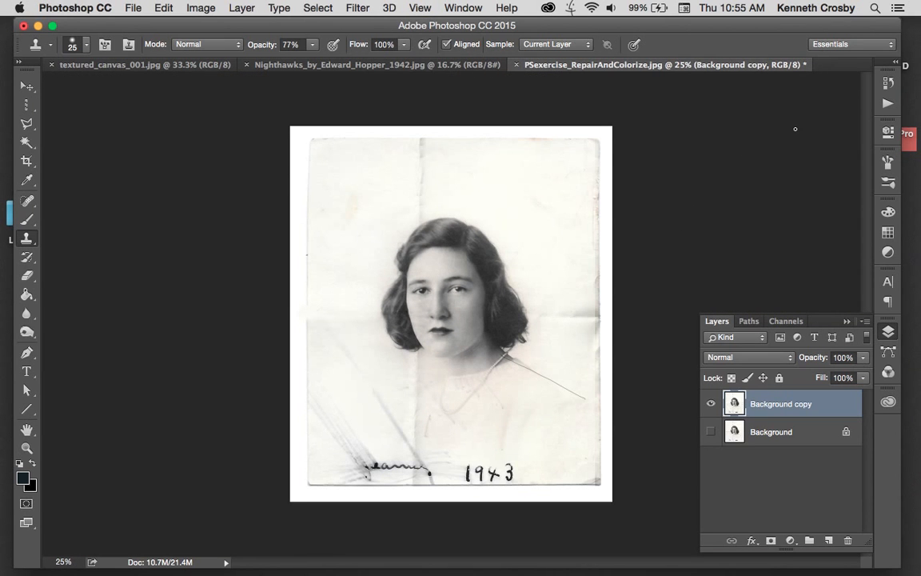
pyautogui.click(913, 37)
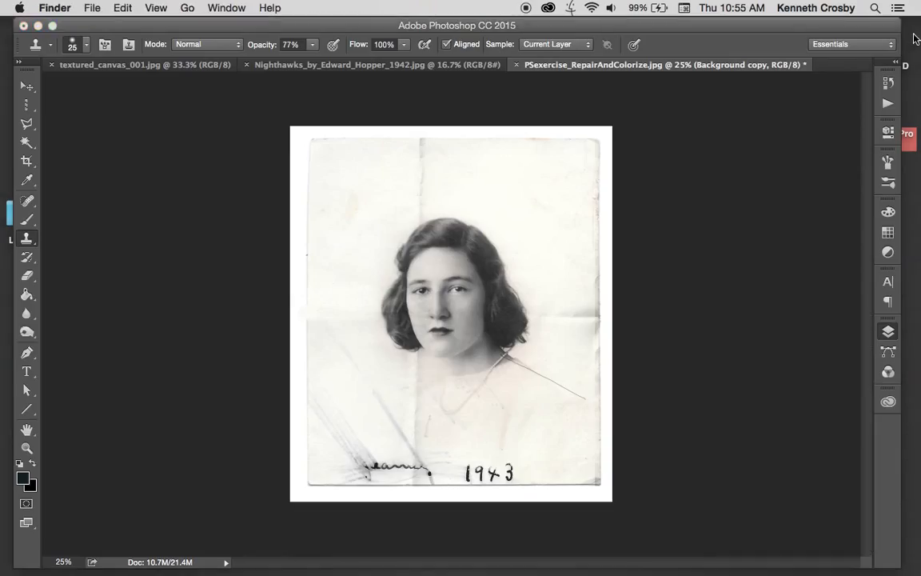